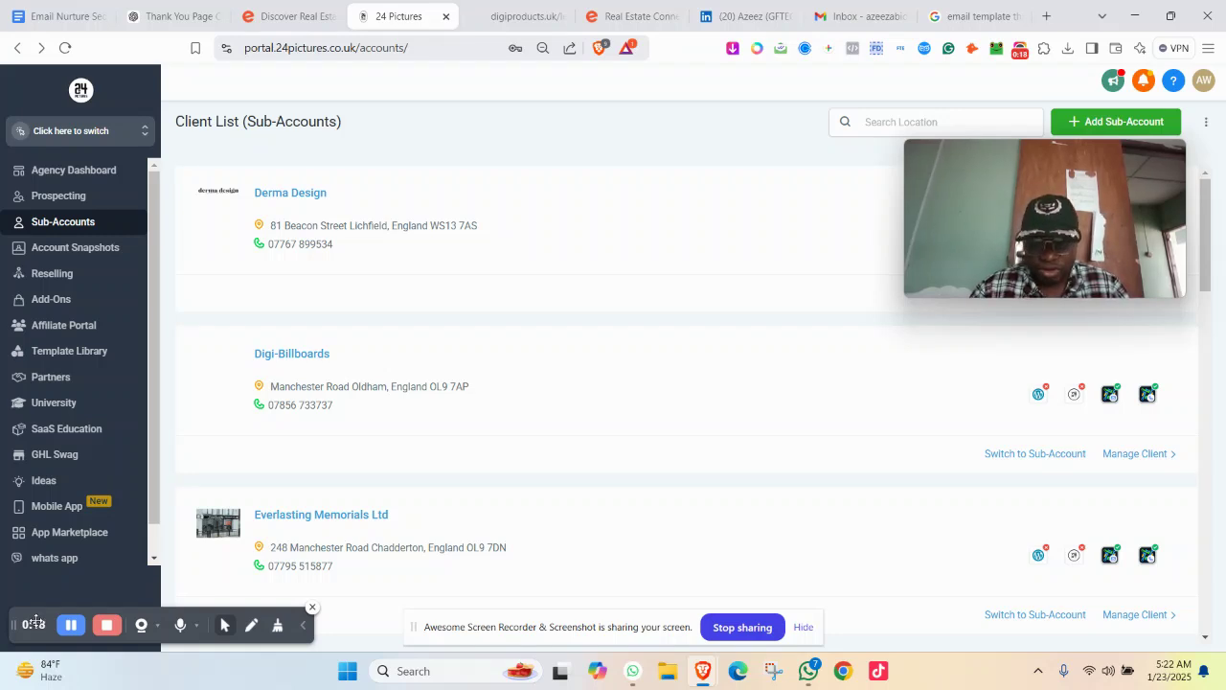
Open the agency settings and look through the profile page and the company details with their feature options.
left_click_drag(32, 624, 216, 520)
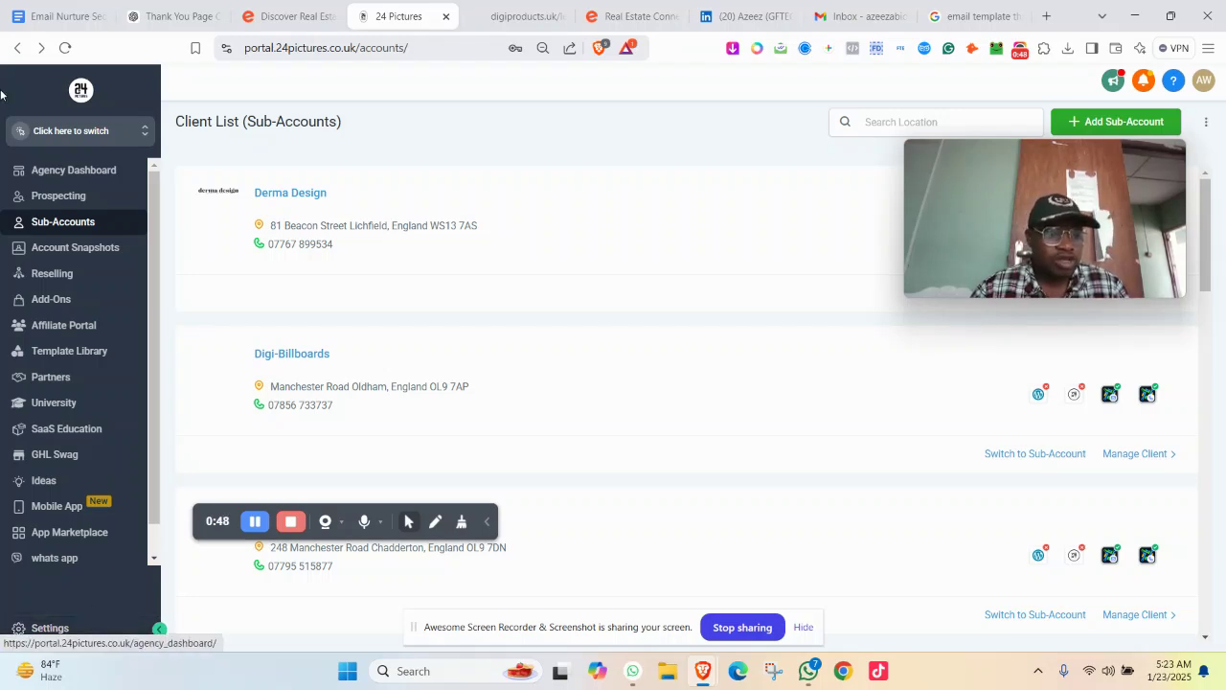
left_click(50, 628)
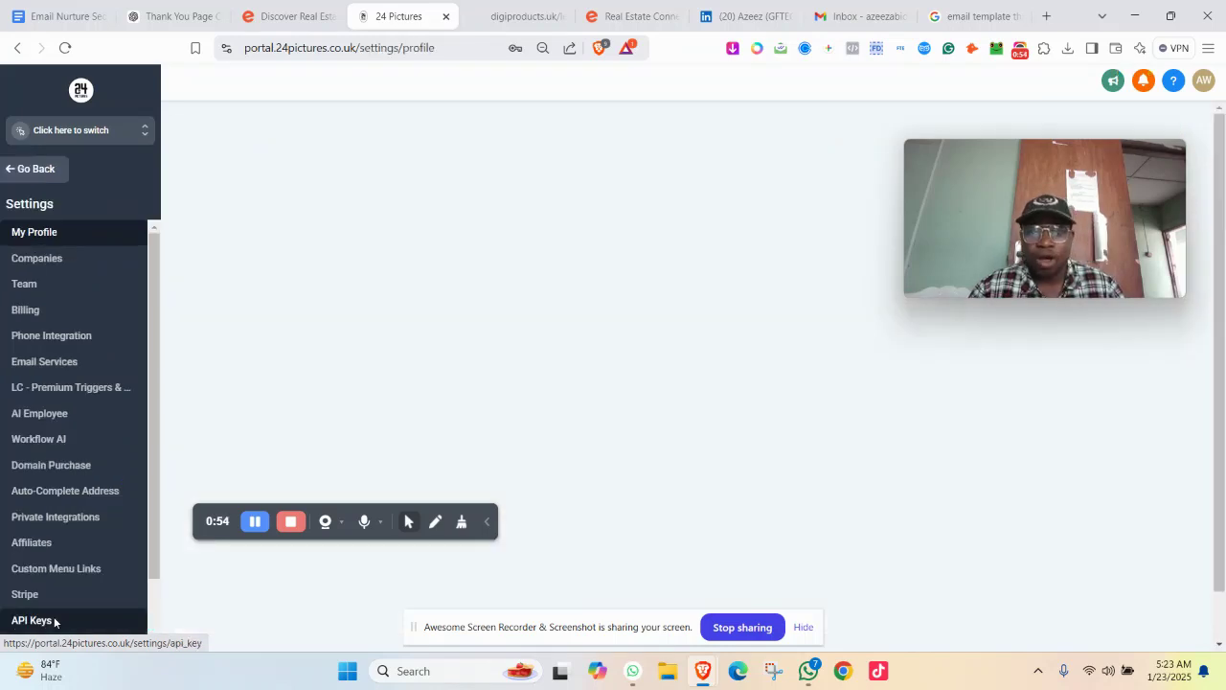
mouse_move(1020, 227)
left_click_drag(1020, 221, 1018, 83)
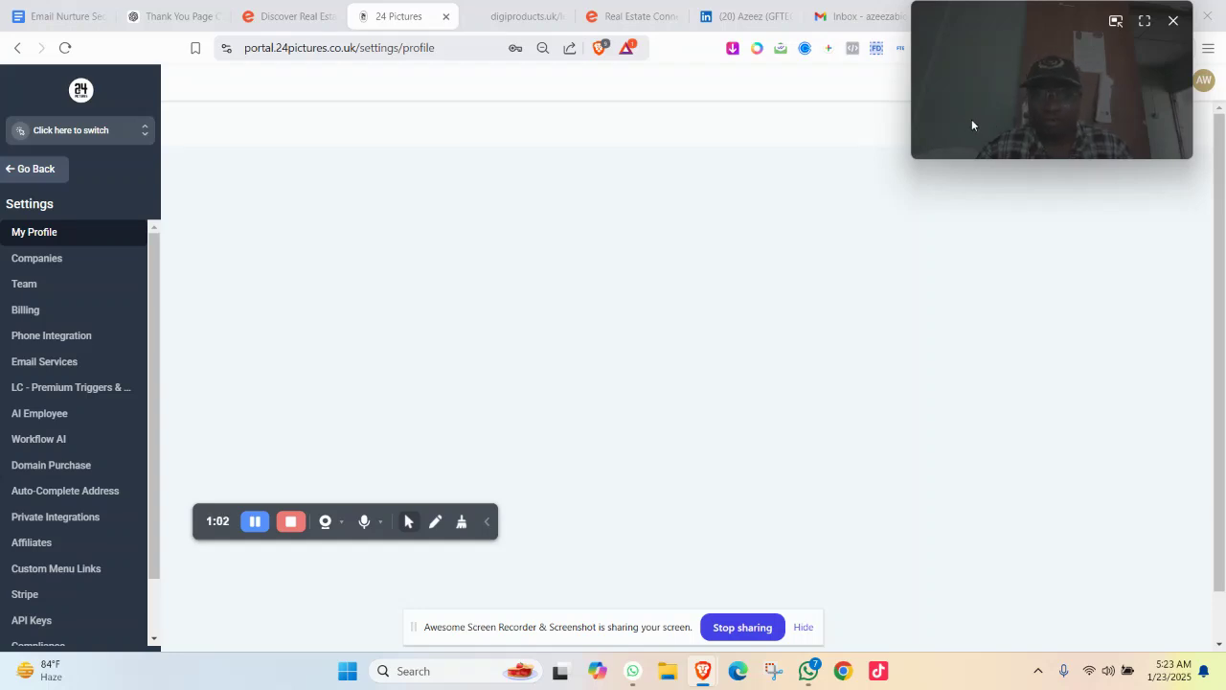
scroll(900, 330, "down", 1)
scroll(896, 346, "down", 3)
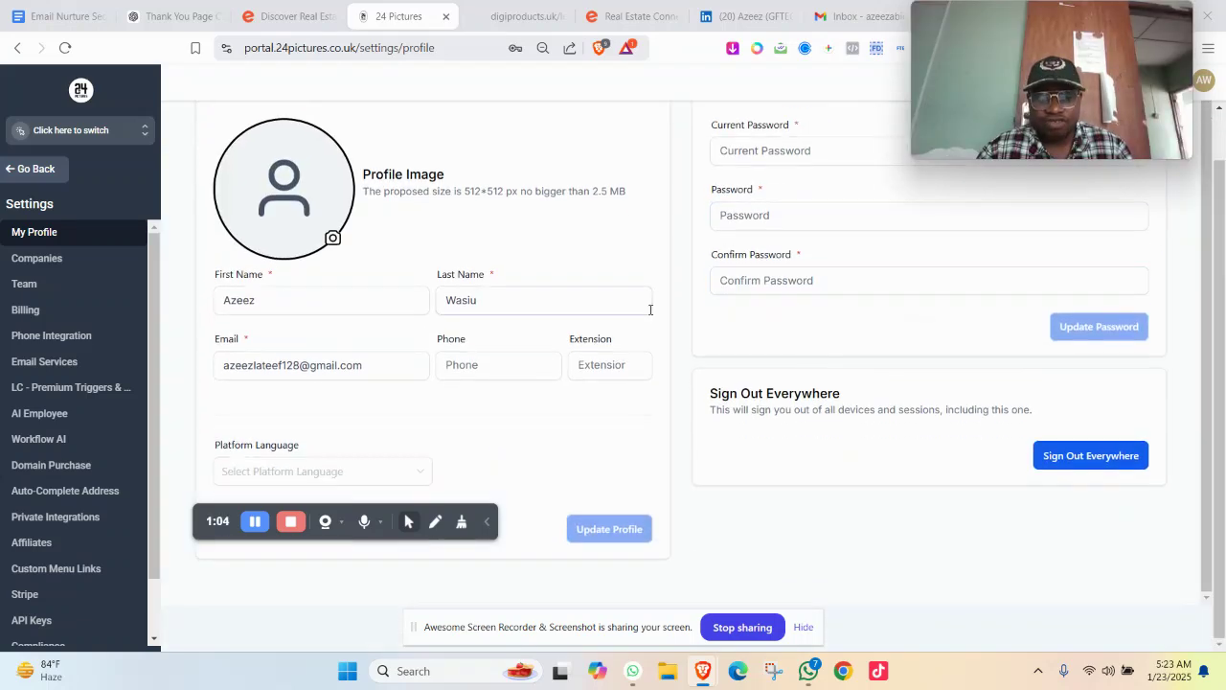
scroll(829, 314, "up", 1)
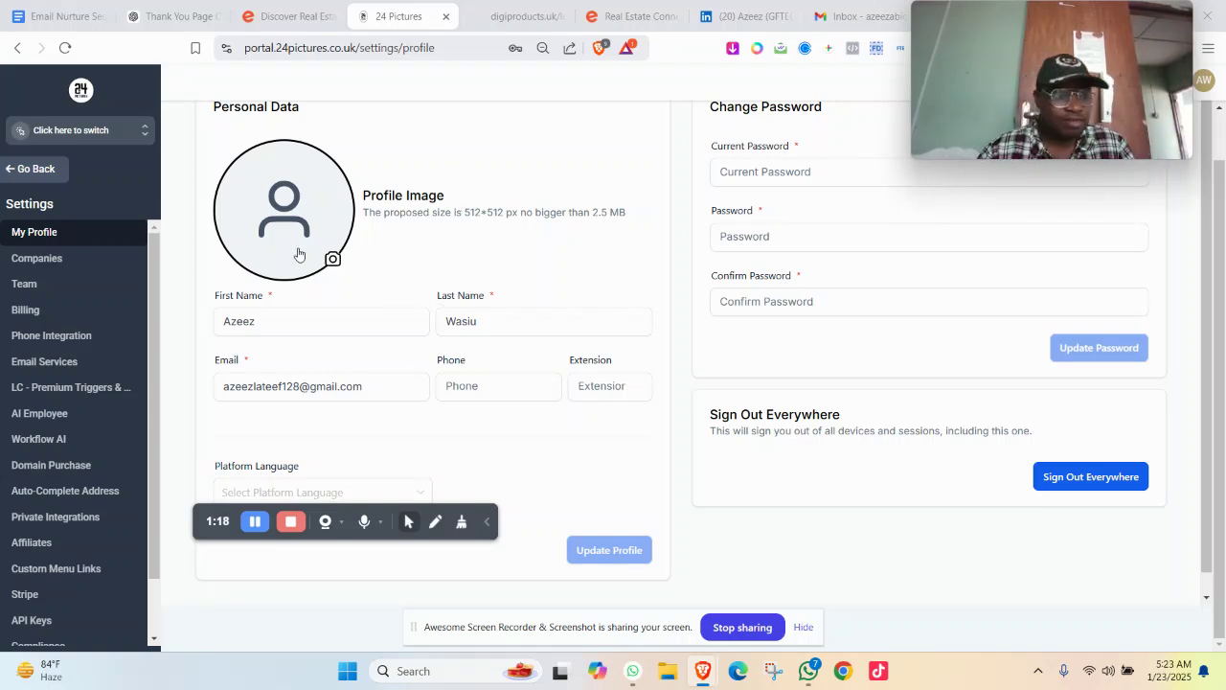
left_click(94, 274)
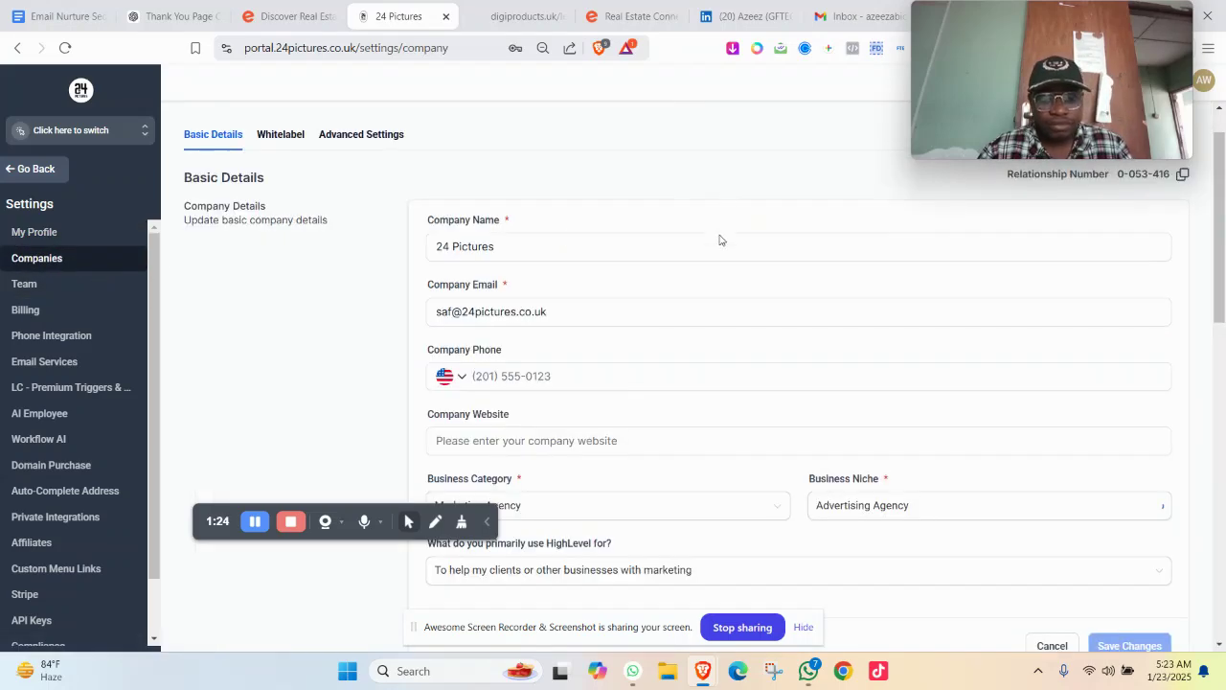
scroll(720, 274, "down", 10)
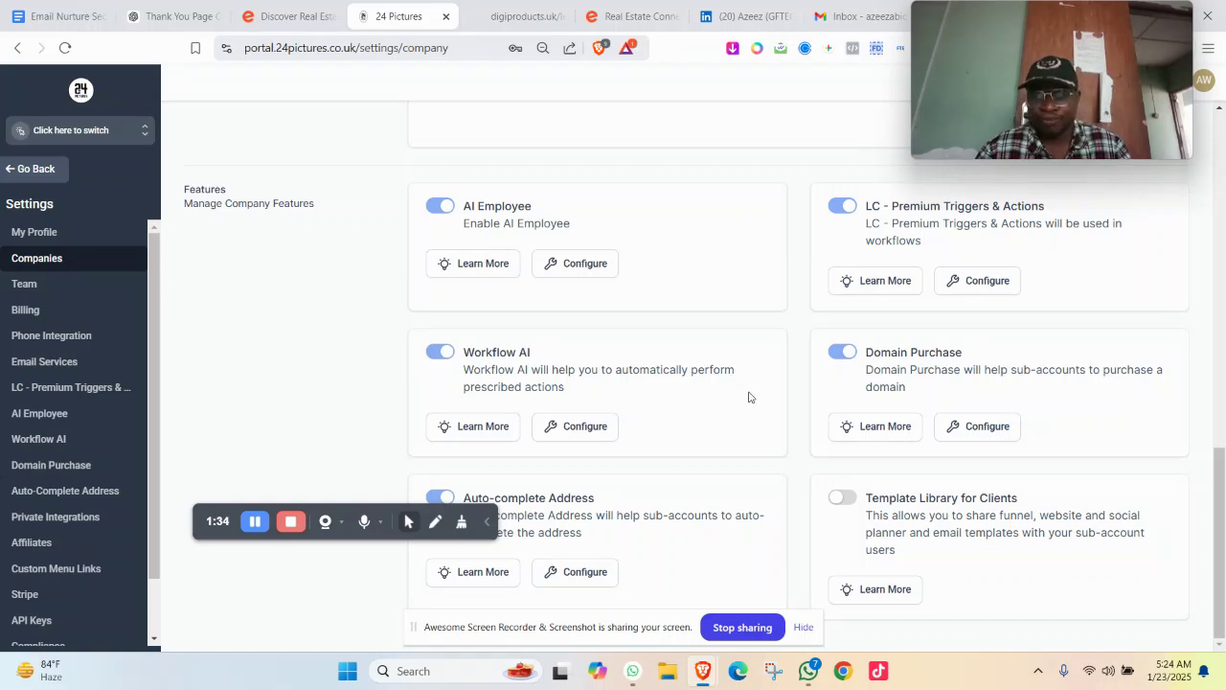
Switch to the recently used Manchester sub-account and open its domain settings.
left_click(82, 144)
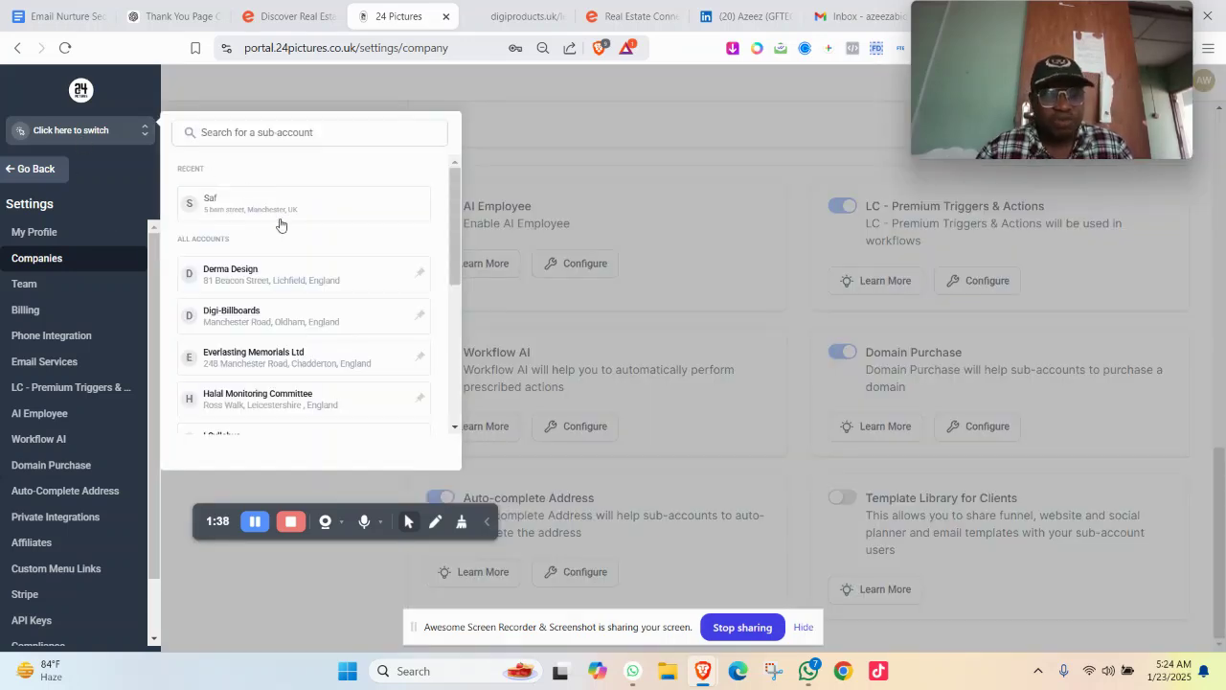
left_click(292, 218)
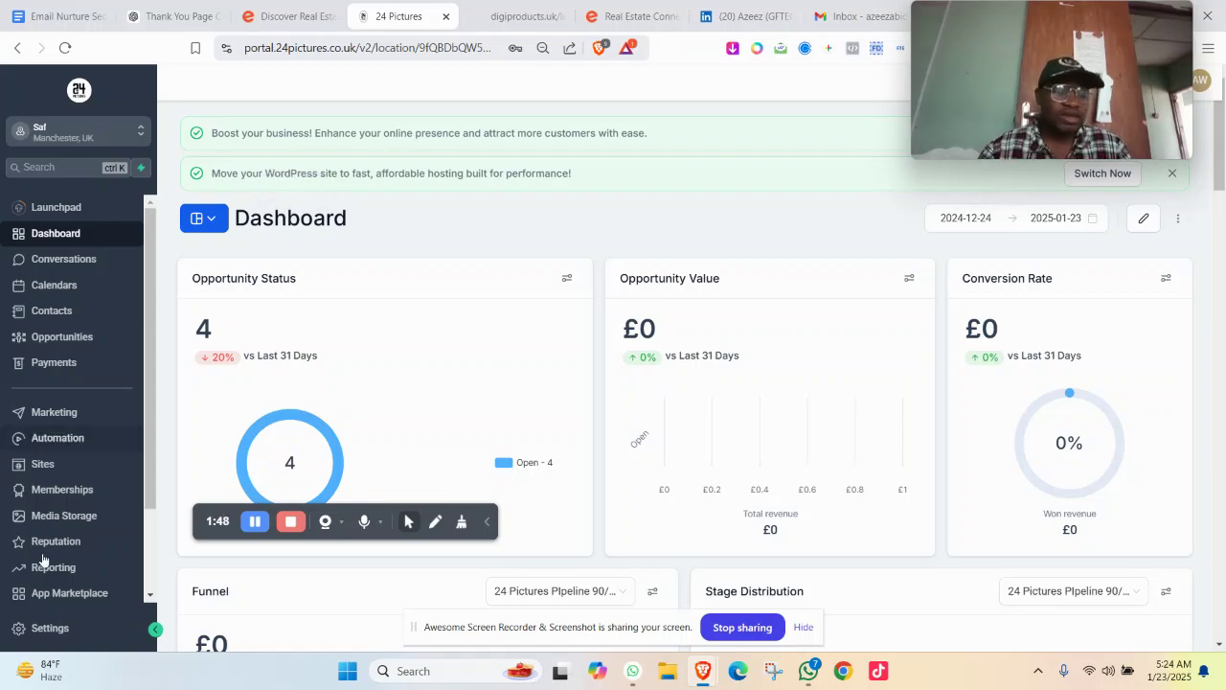
left_click(53, 629)
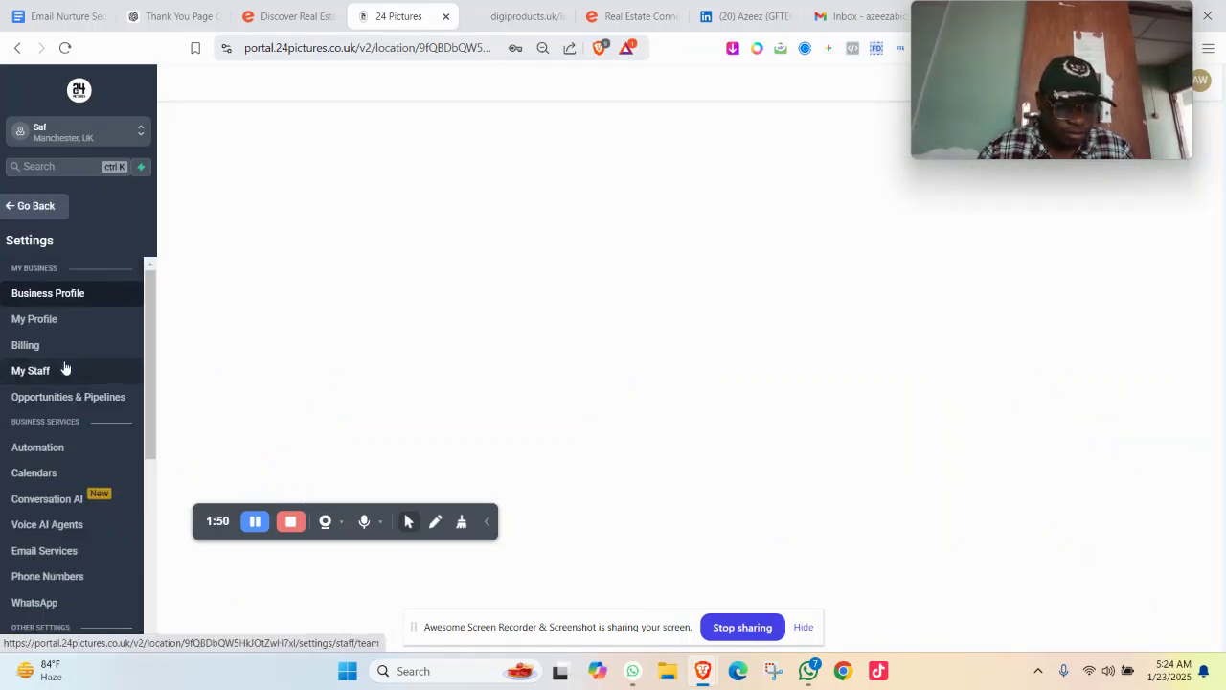
scroll(66, 373, "down", 1)
scroll(67, 369, "up", 1)
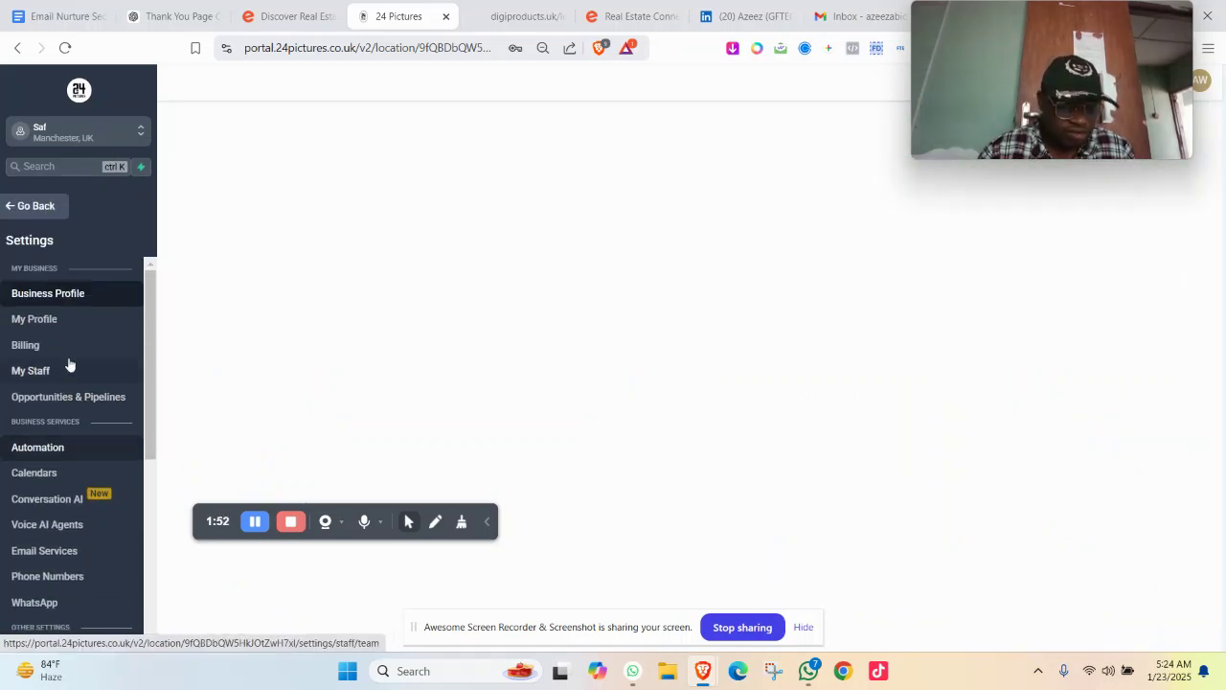
scroll(66, 467, "down", 3)
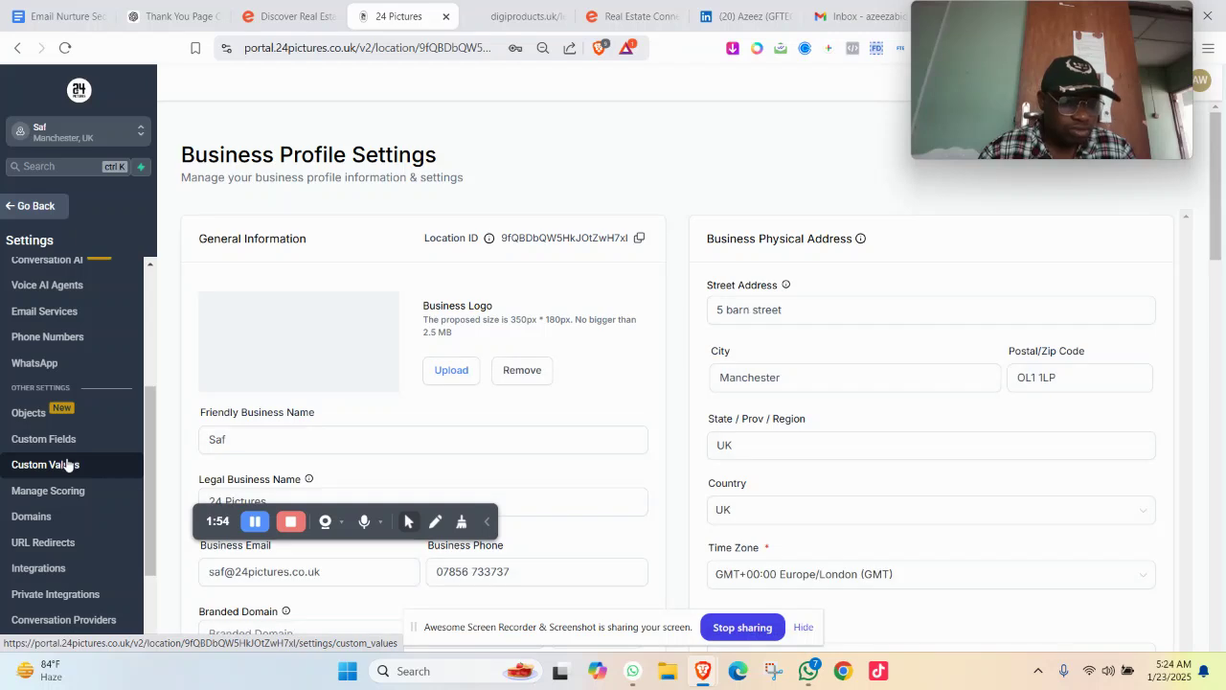
scroll(58, 464, "down", 2)
scroll(254, 447, "down", 1)
scroll(254, 448, "down", 1)
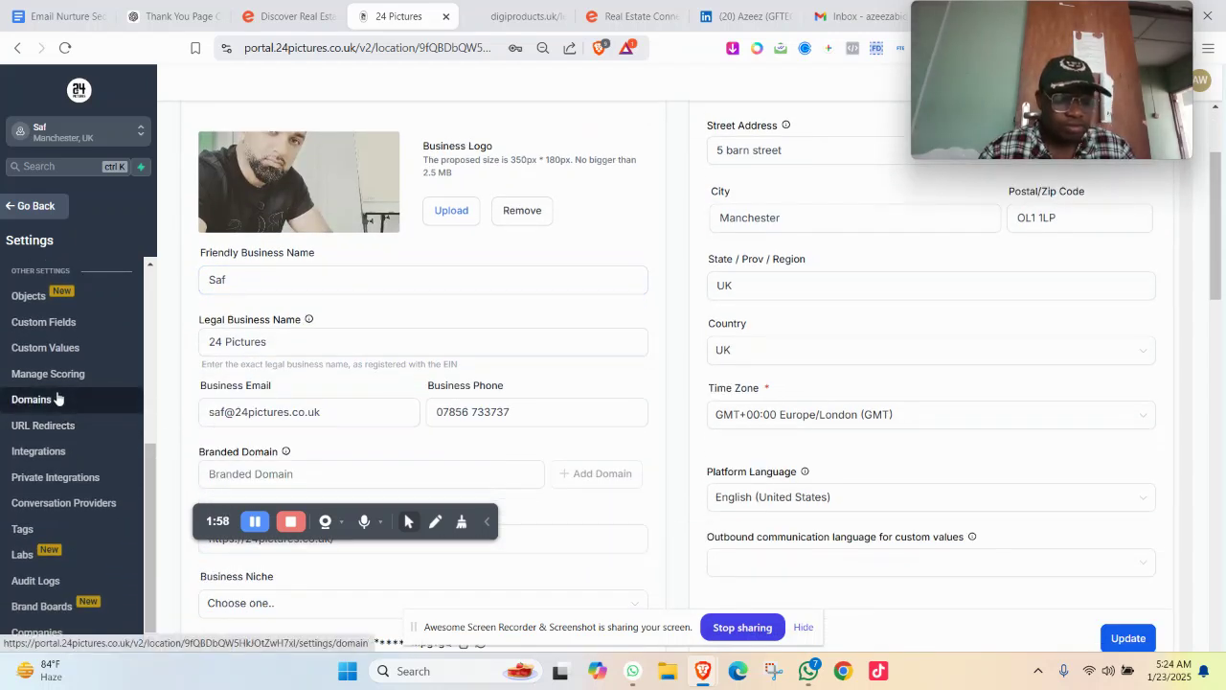
left_click(55, 400)
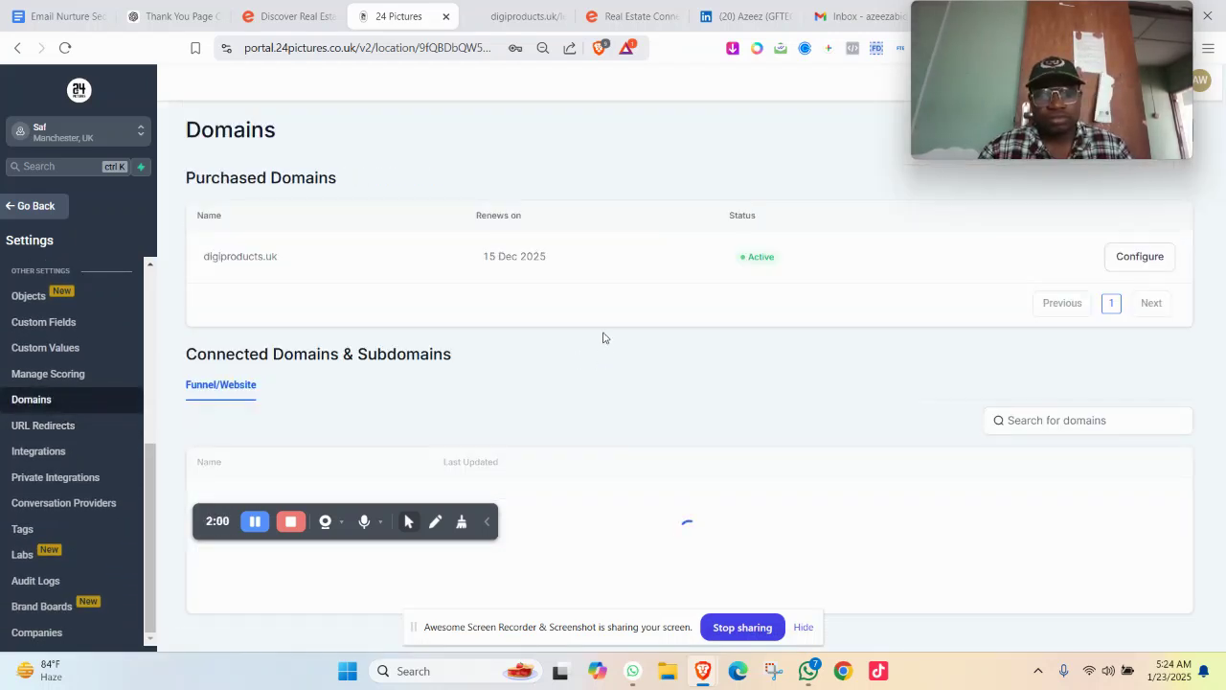
left_click_drag(975, 60, 586, 498)
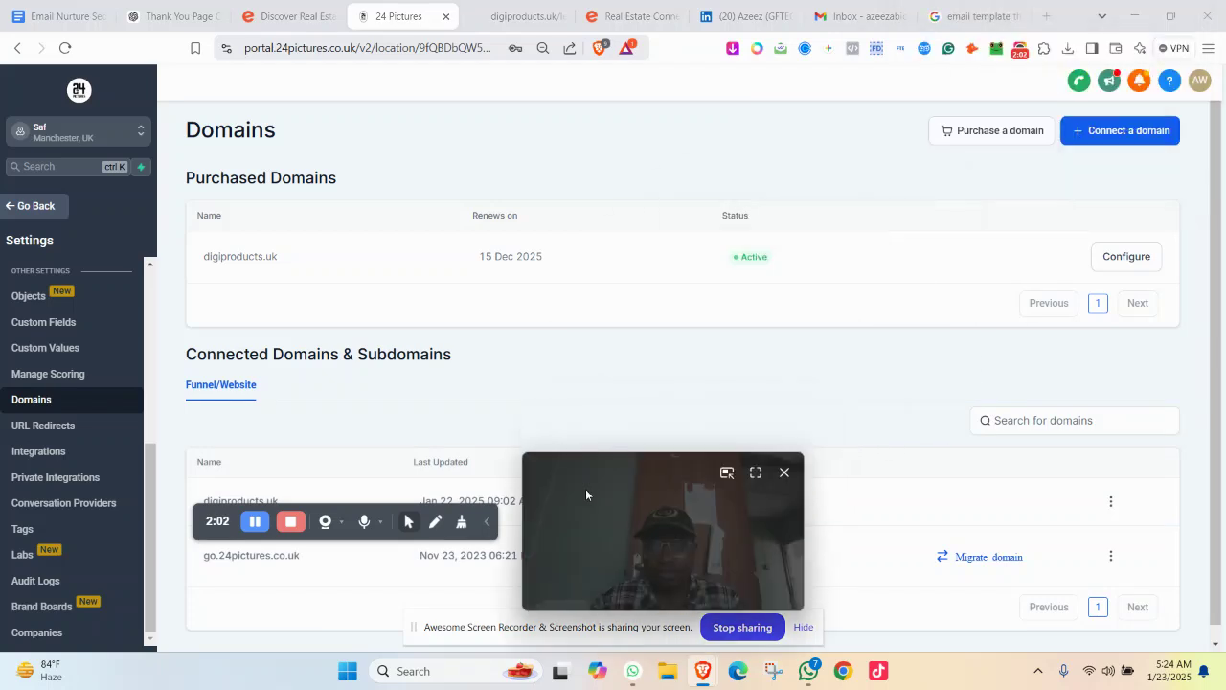
Search the domains for sale for "domain" and return to the domain overview.
left_click(983, 135)
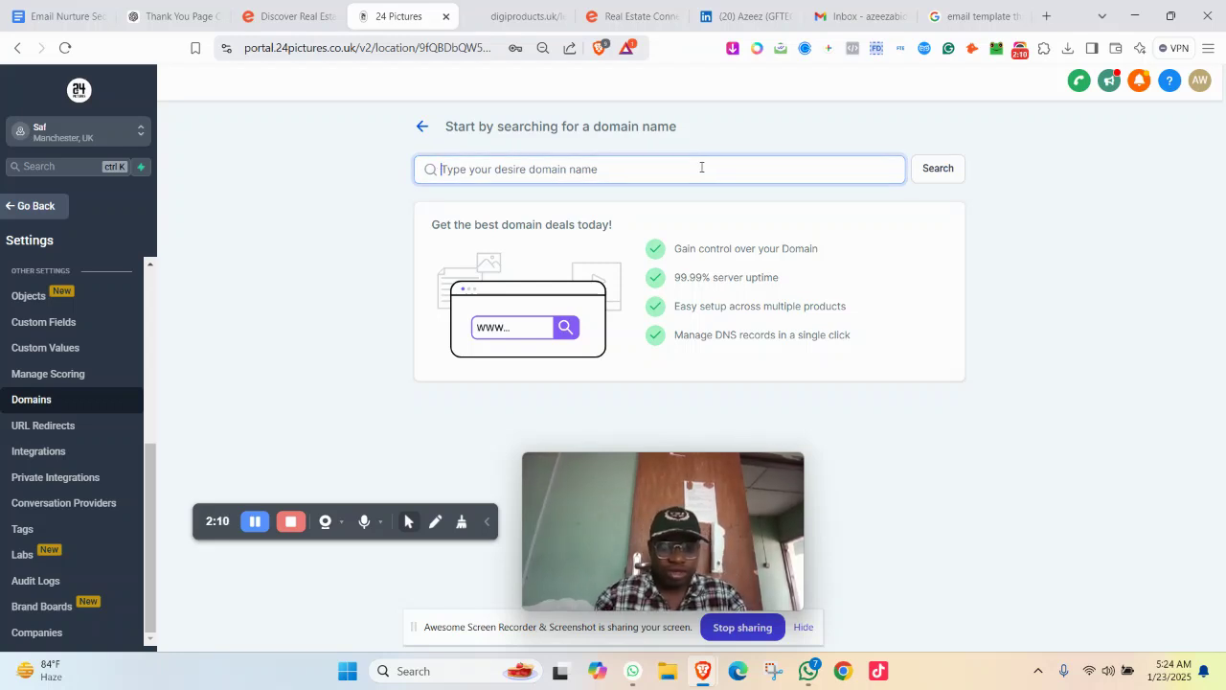
type("d")
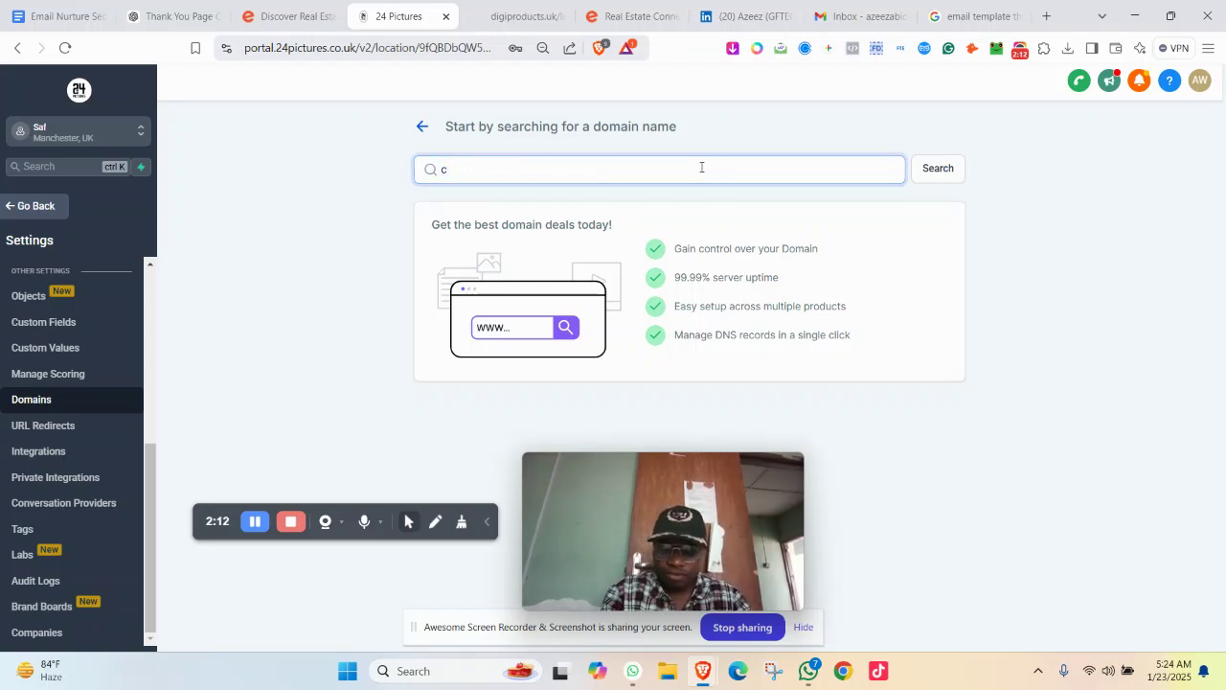
type("omain")
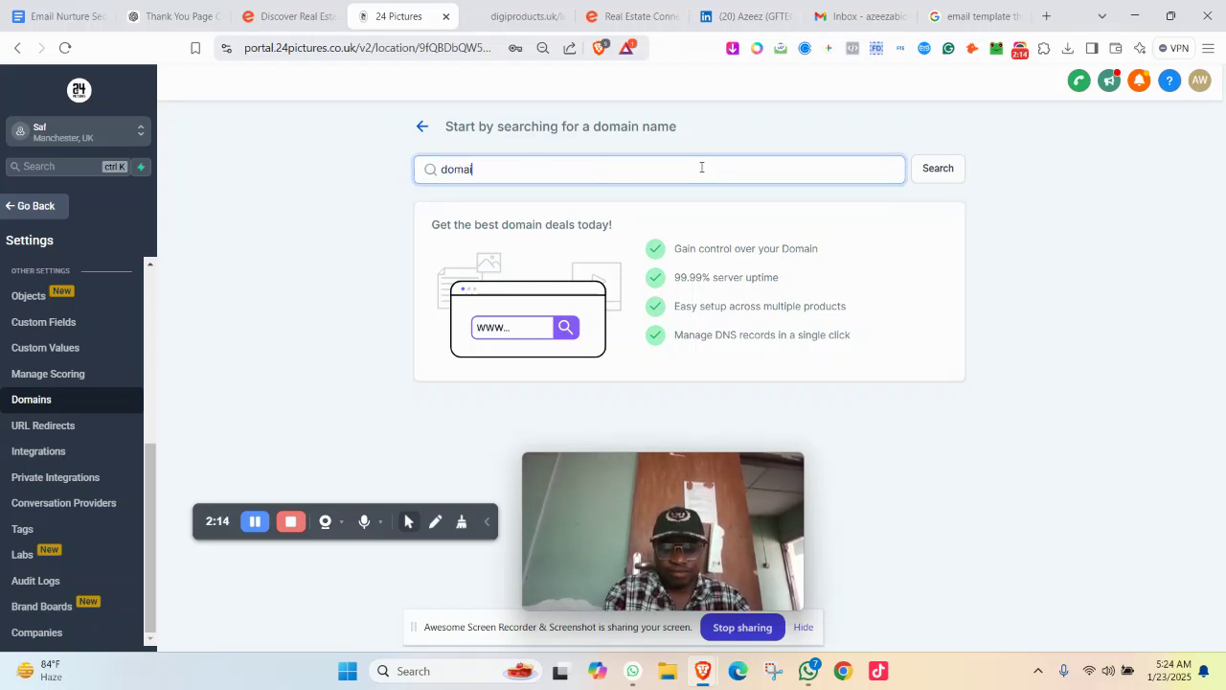
left_click(942, 180)
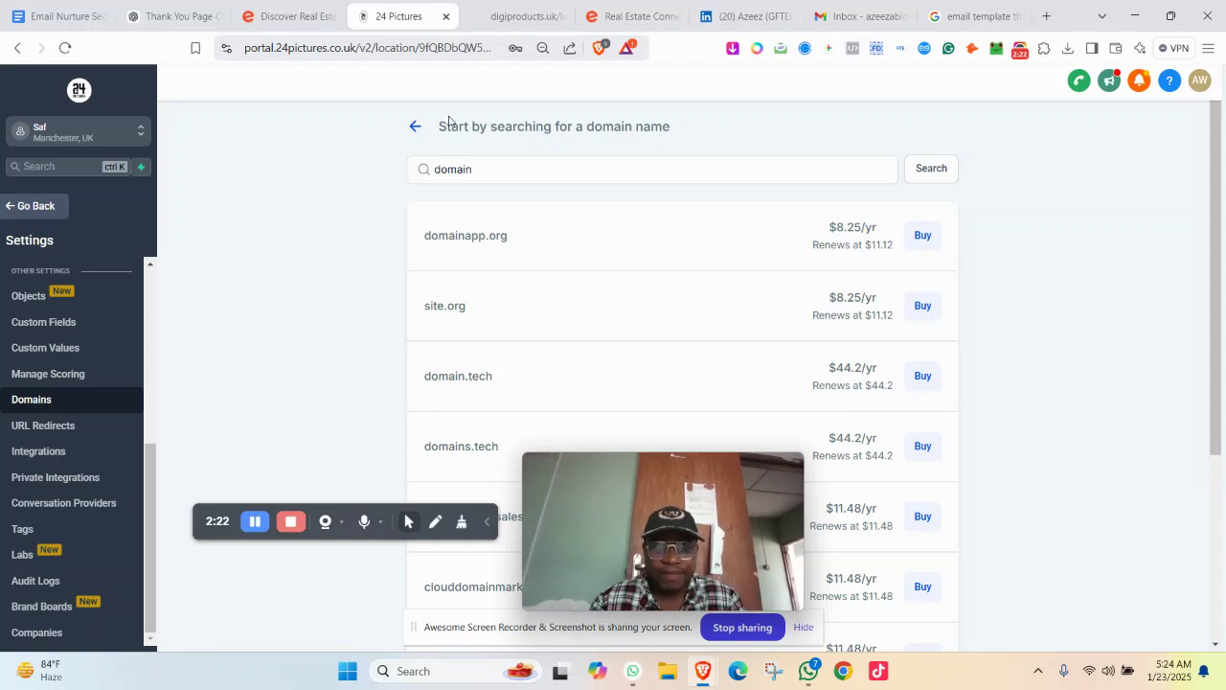
left_click(413, 127)
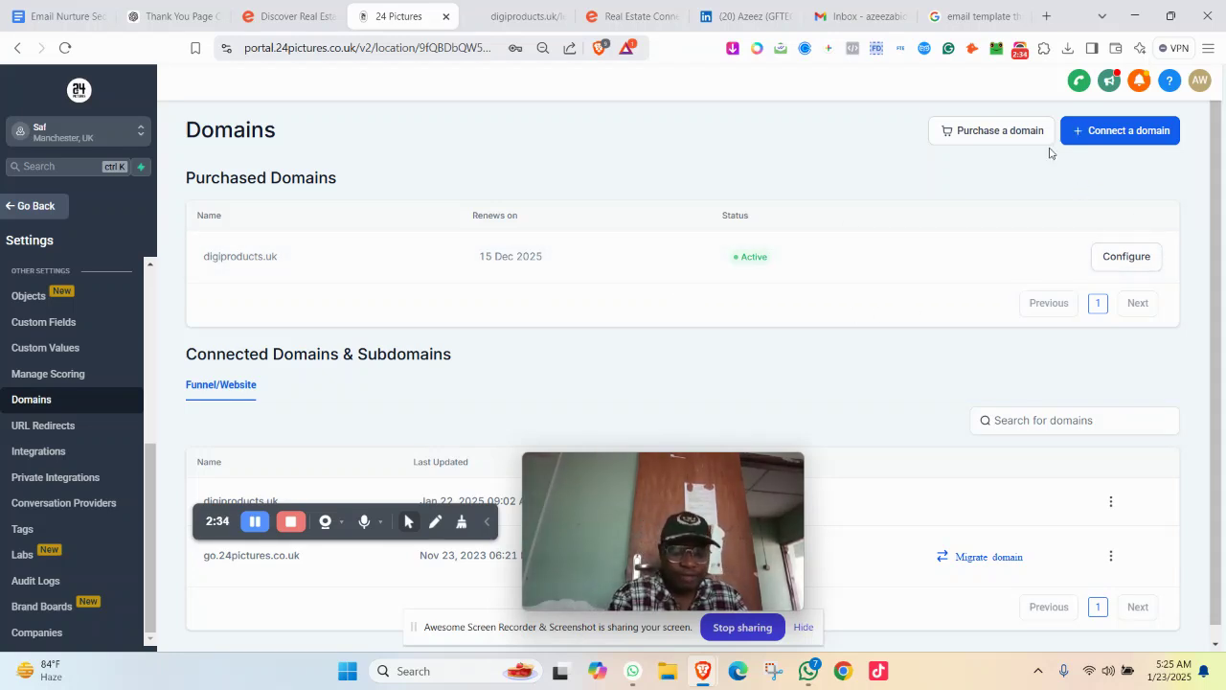
Start connecting a domain to funnels and websites, using the purchased domain digiproducts.uk.
left_click_drag(287, 256, 202, 257)
right_click(251, 260)
left_click(274, 276)
left_click(1111, 134)
left_click(770, 222)
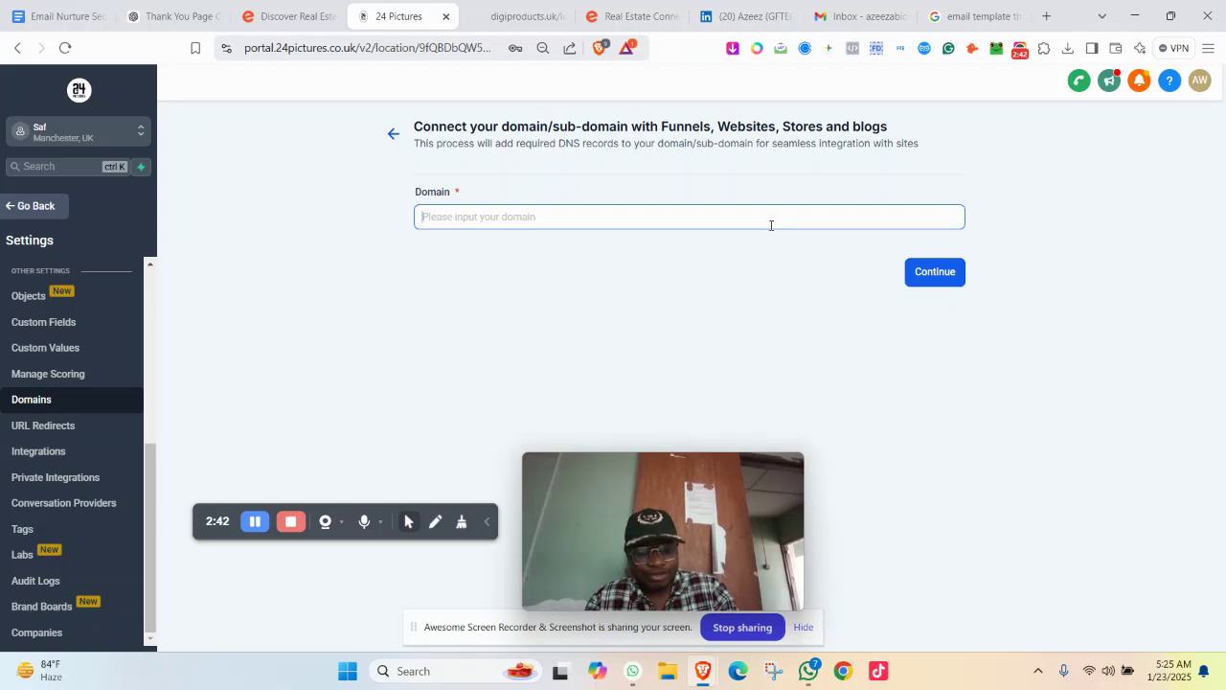
key("ctrl+v")
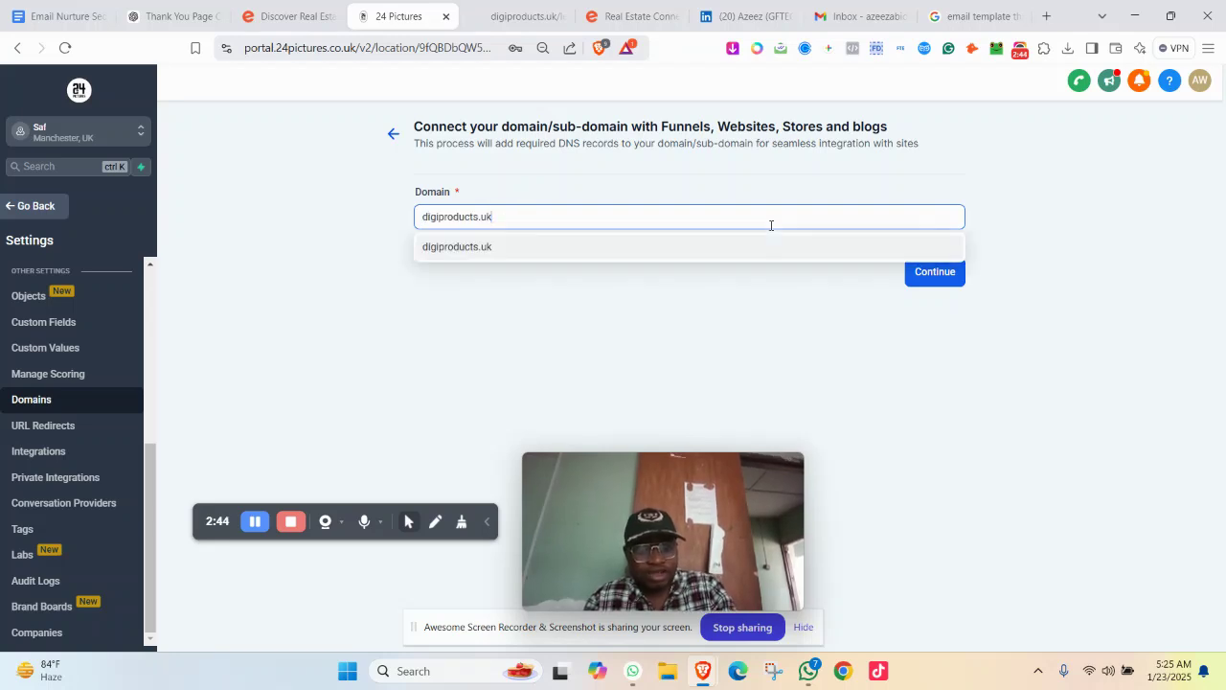
left_click(755, 253)
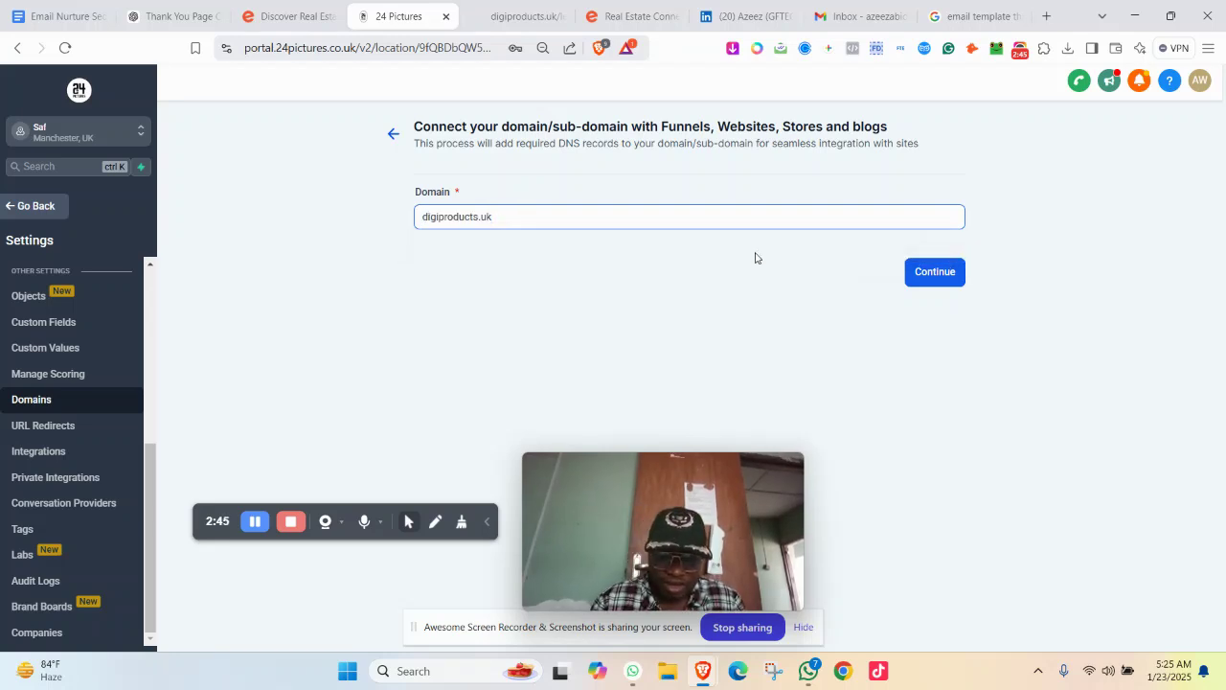
left_click(956, 286)
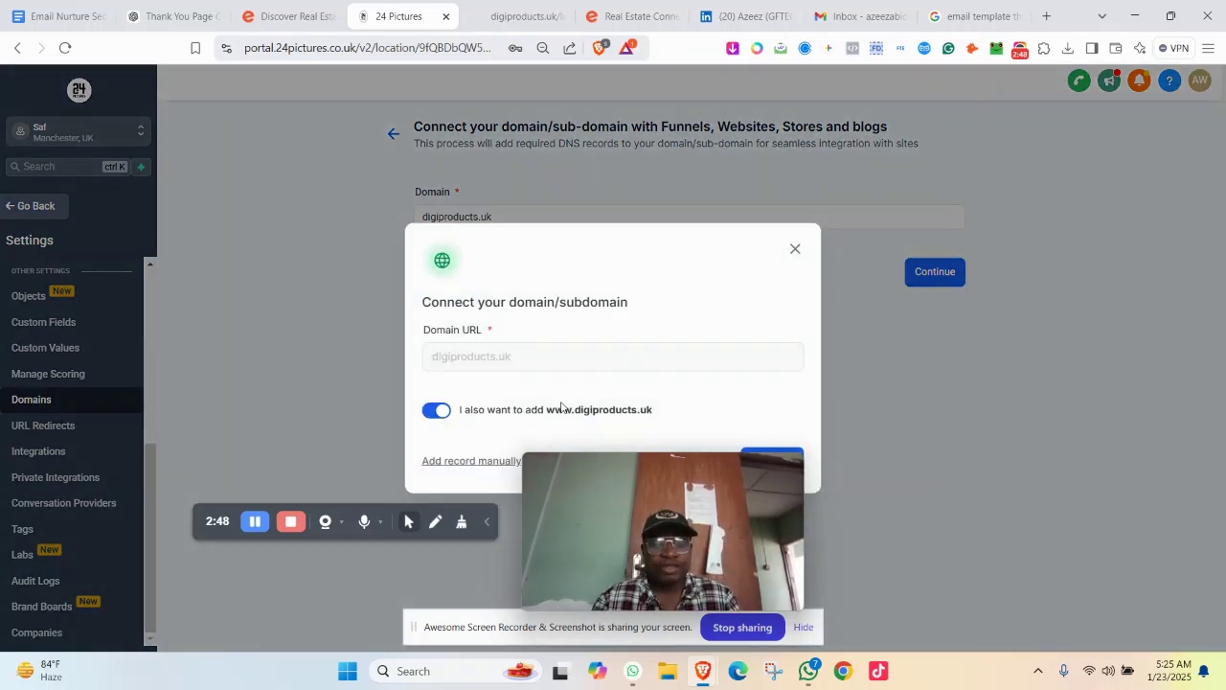
left_click_drag(607, 469, 994, 471)
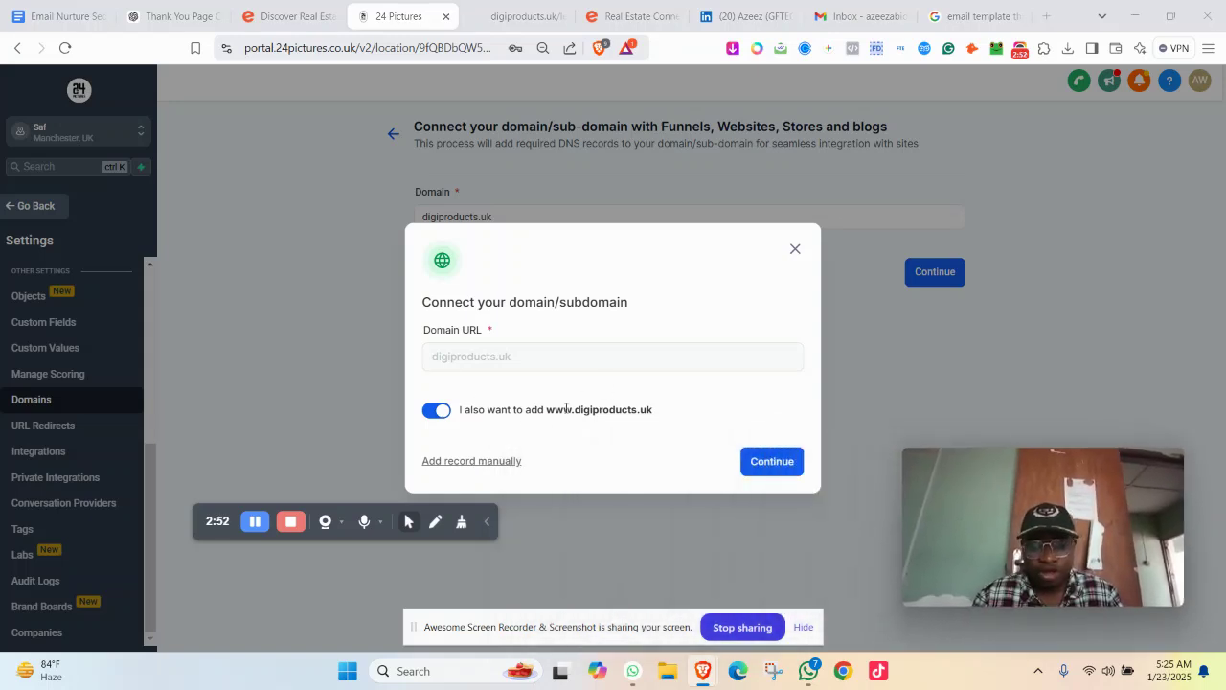
left_click(436, 411)
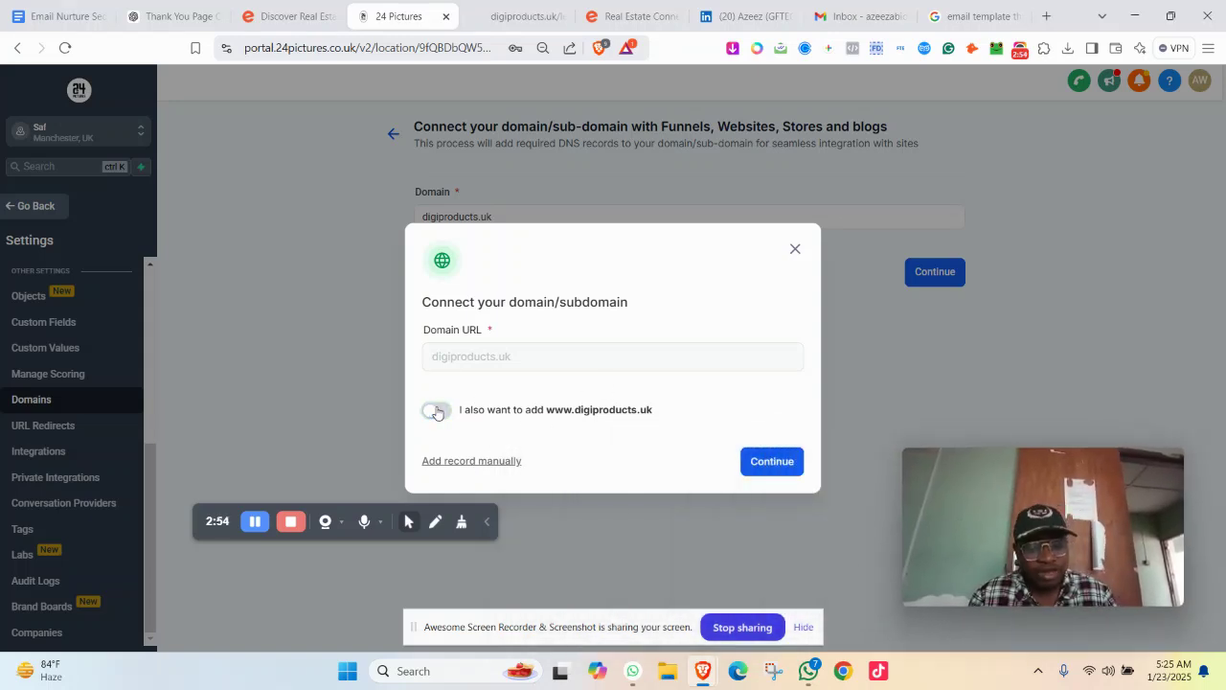
left_click(761, 470)
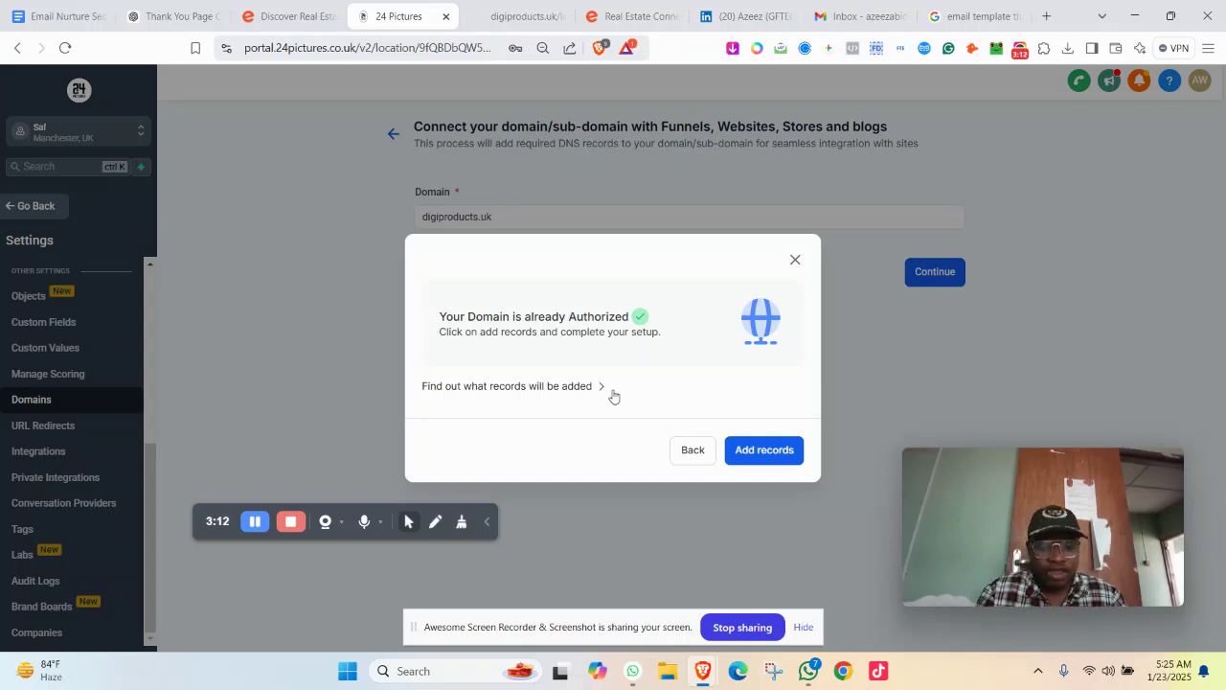
left_click(596, 388)
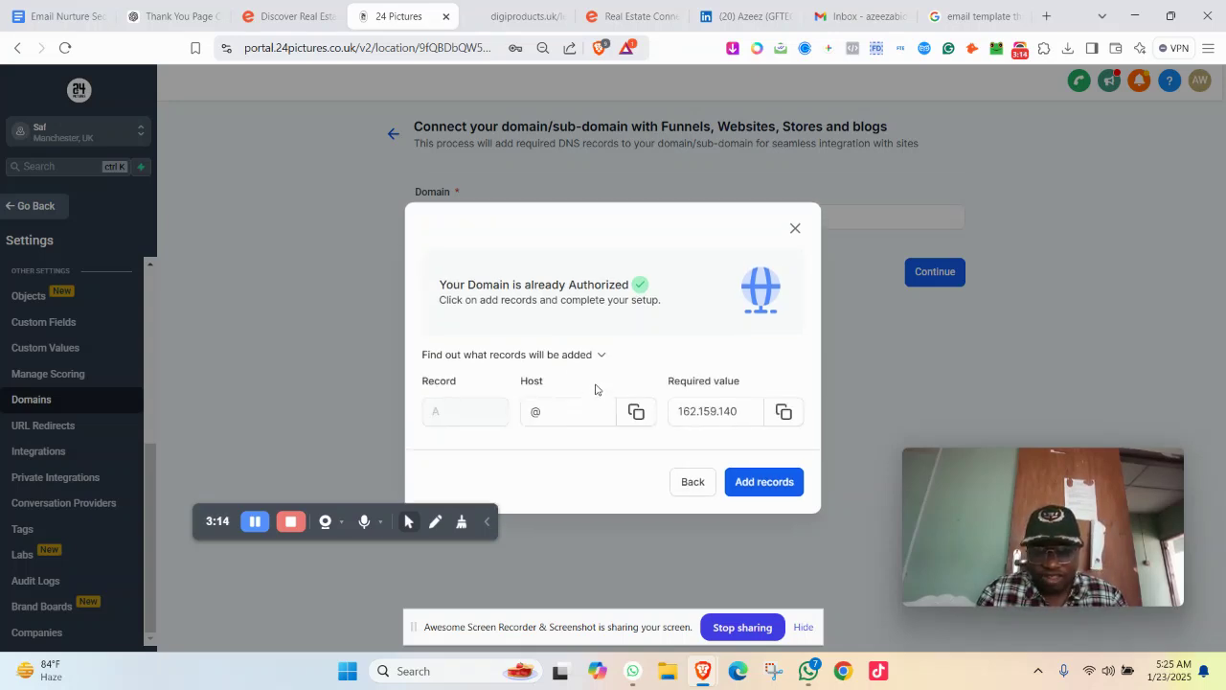
left_click(585, 364)
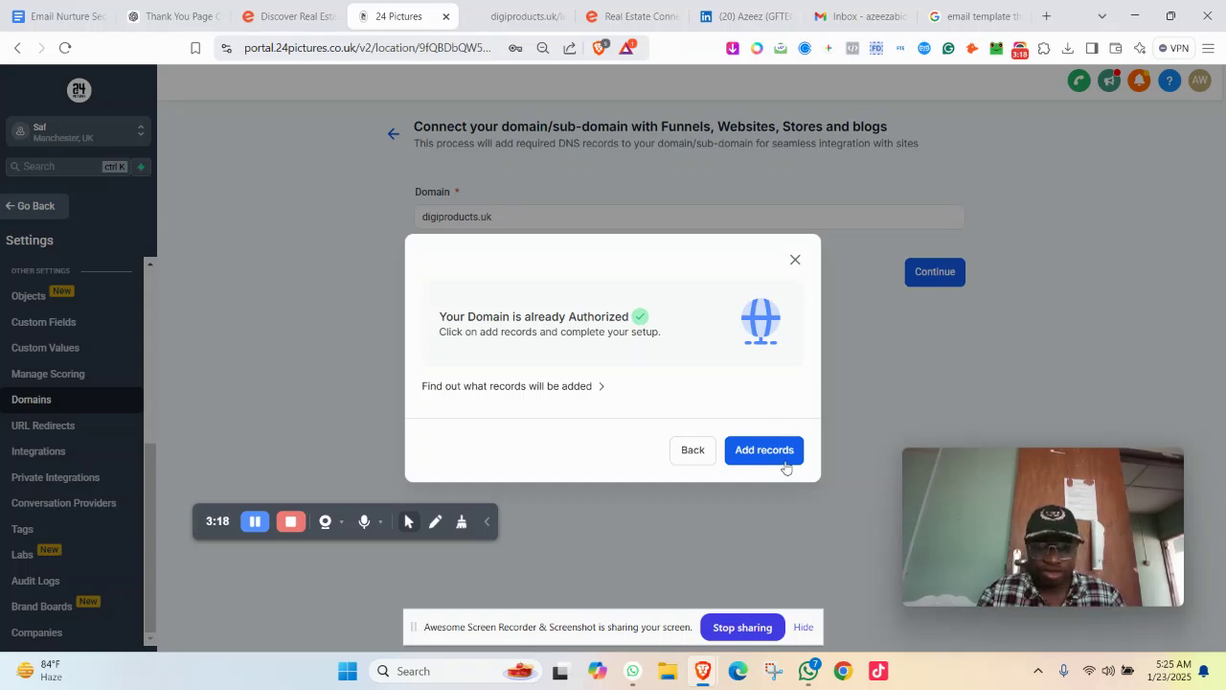
Leave the domain connection without adding the records and return to the domain overview.
left_click(709, 456)
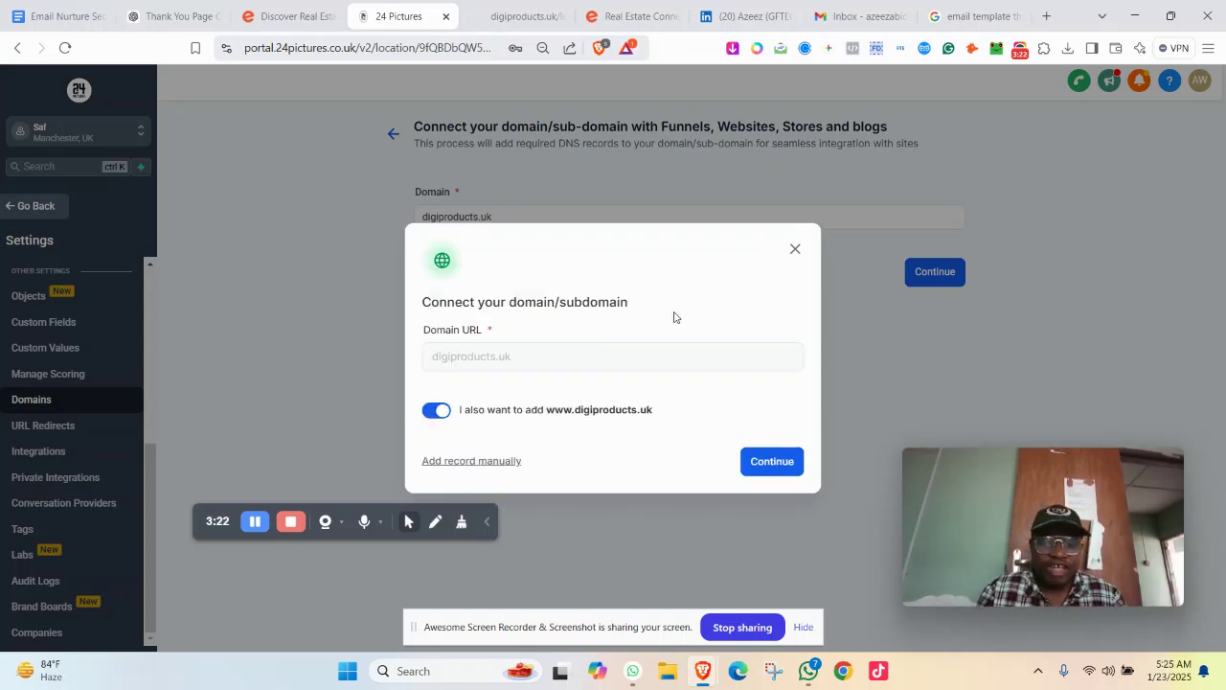
left_click(795, 249)
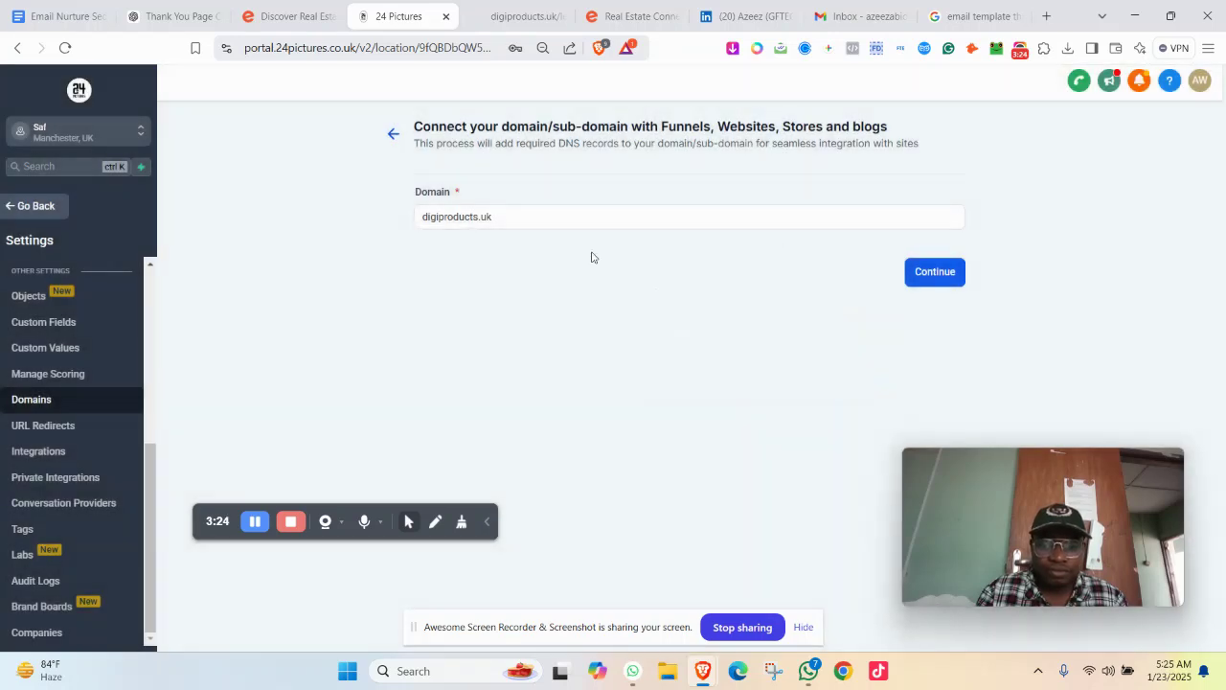
left_click(393, 136)
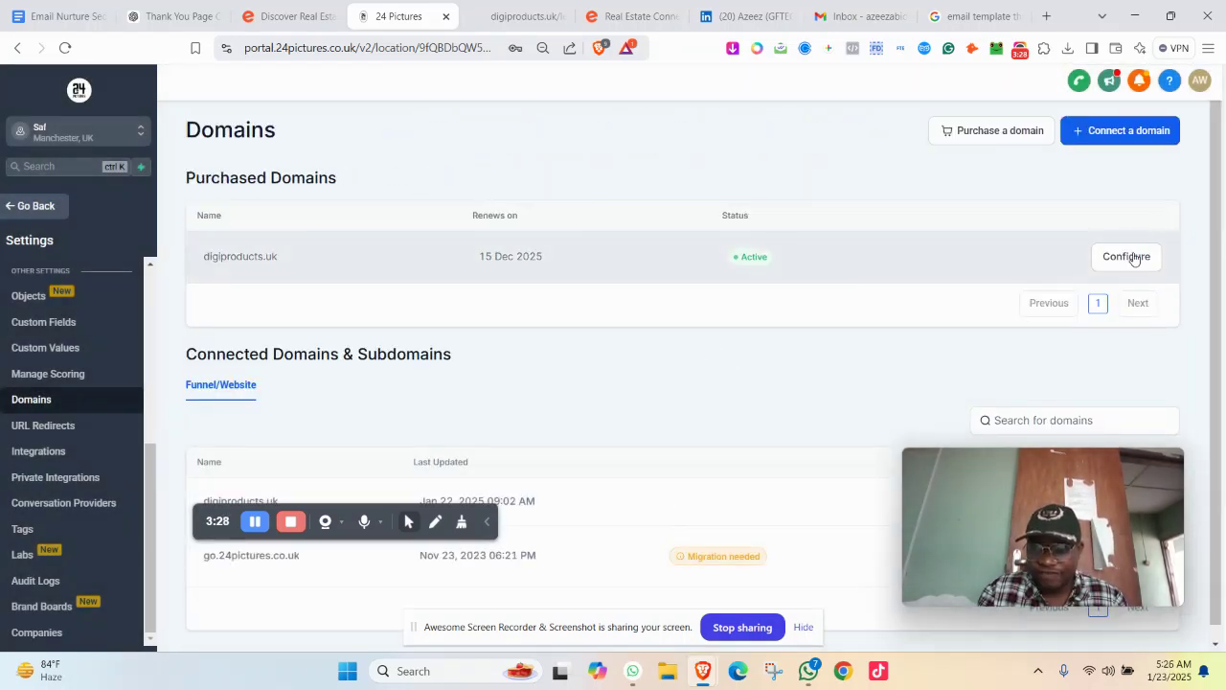
Open the configuration of the purchased domain digiproducts.uk, examine its DNS records, and return to the domain overview.
left_click(1127, 256)
scroll(613, 316, "down", 1)
scroll(617, 310, "up", 1)
scroll(617, 310, "down", 1)
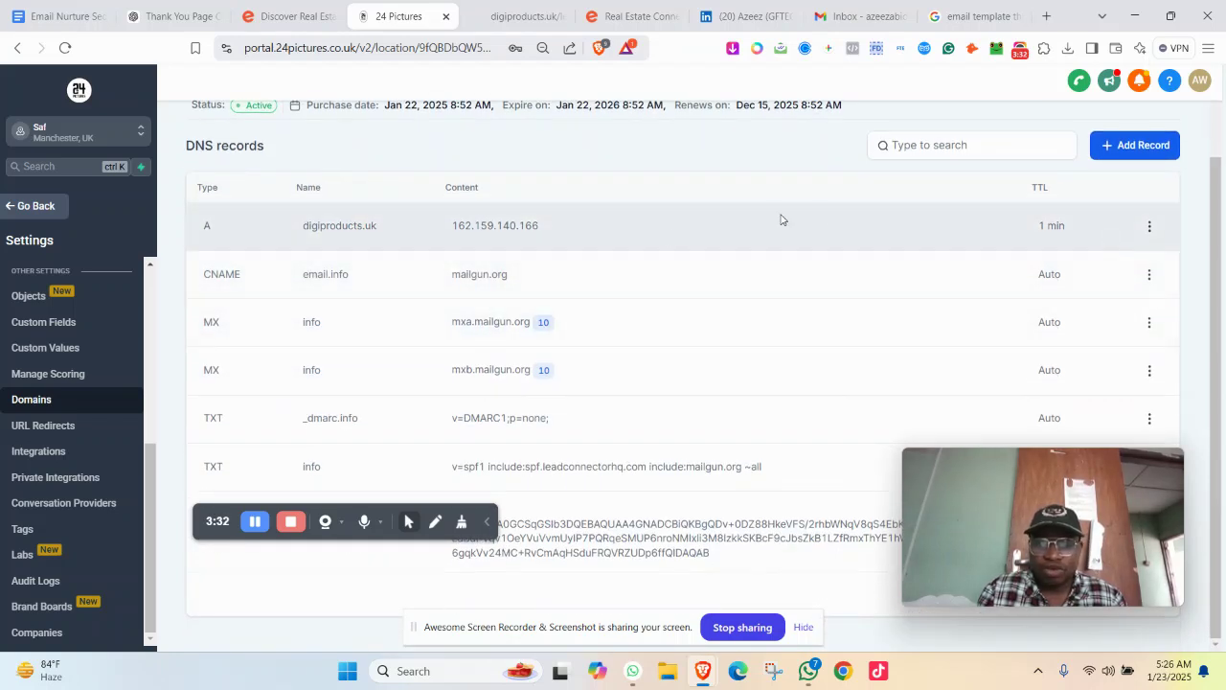
scroll(680, 339, "up", 1)
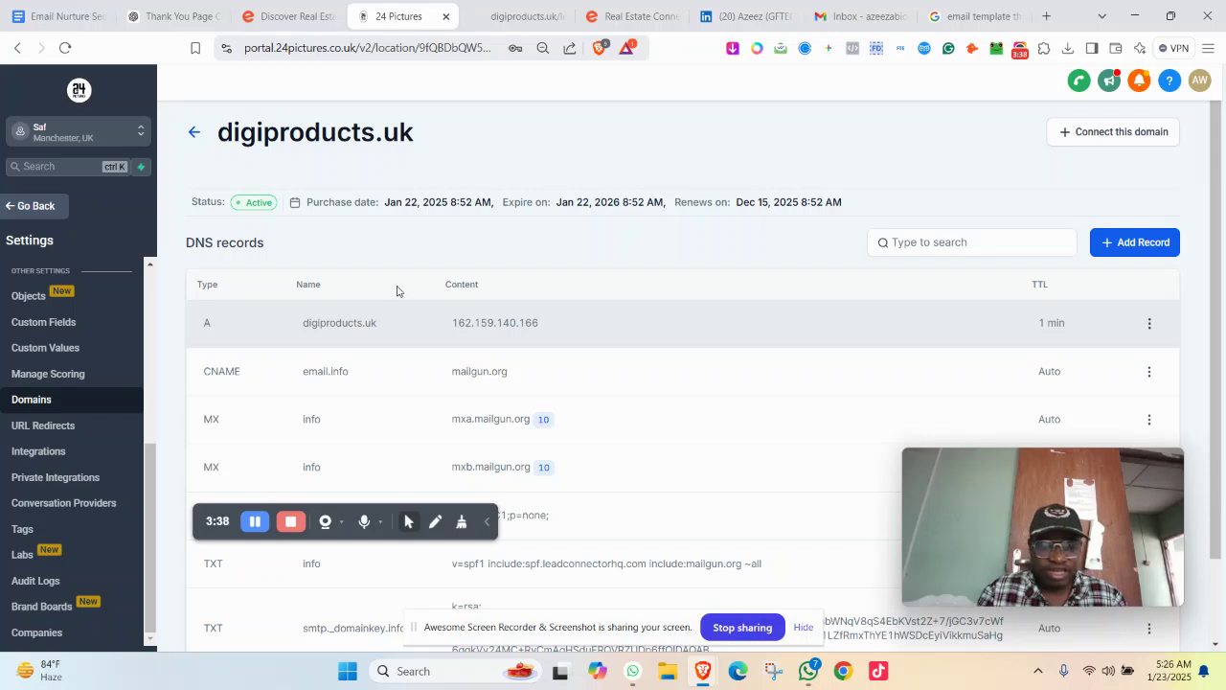
left_click(194, 133)
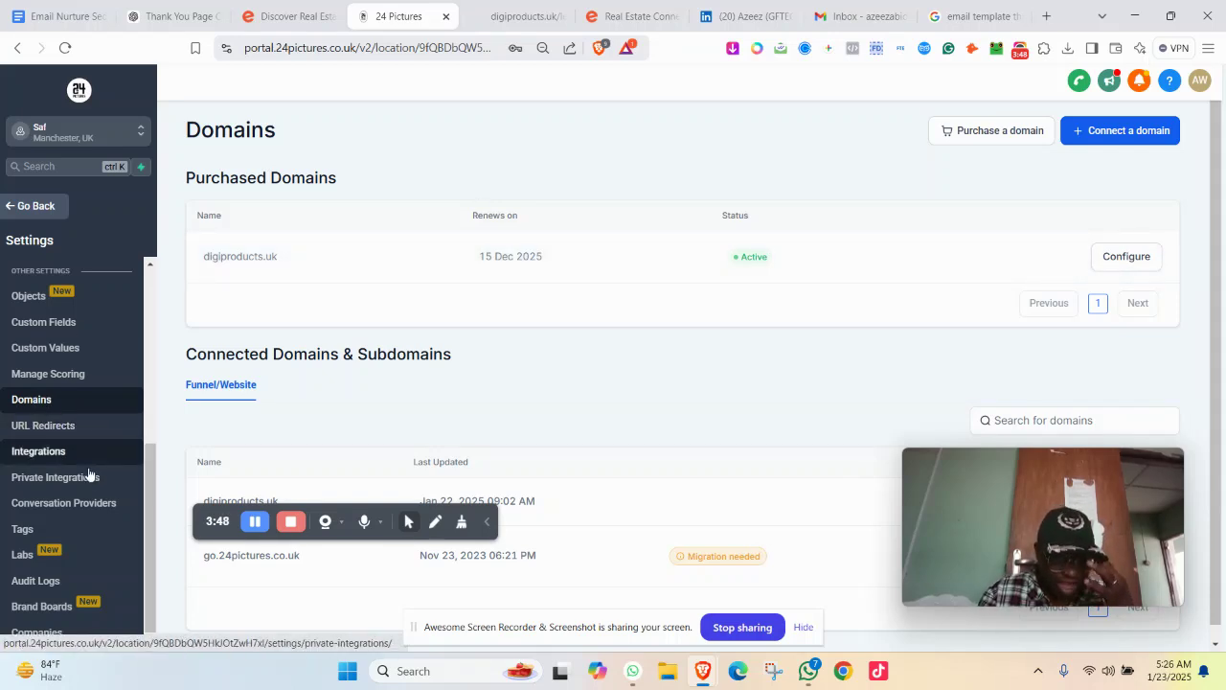
Open the dedicated domain and IP settings of the LeadConnector Email System in Email Services and examine the existing dedicated domain.
scroll(92, 477, "up", 4)
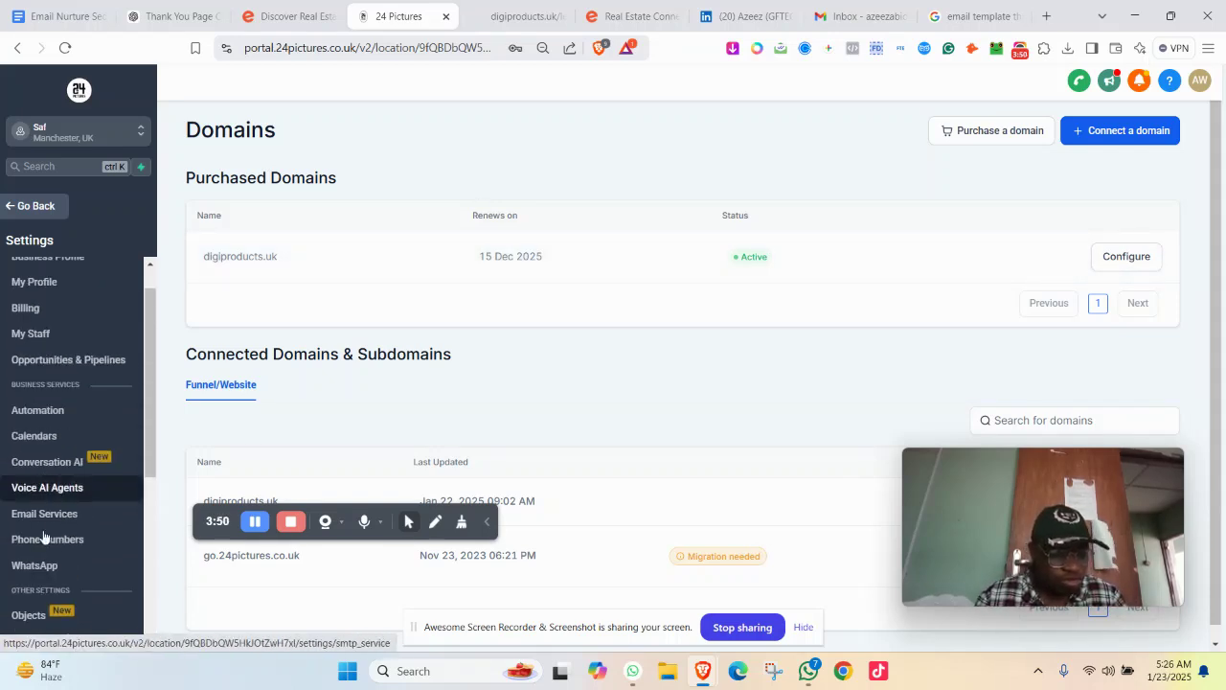
left_click(58, 519)
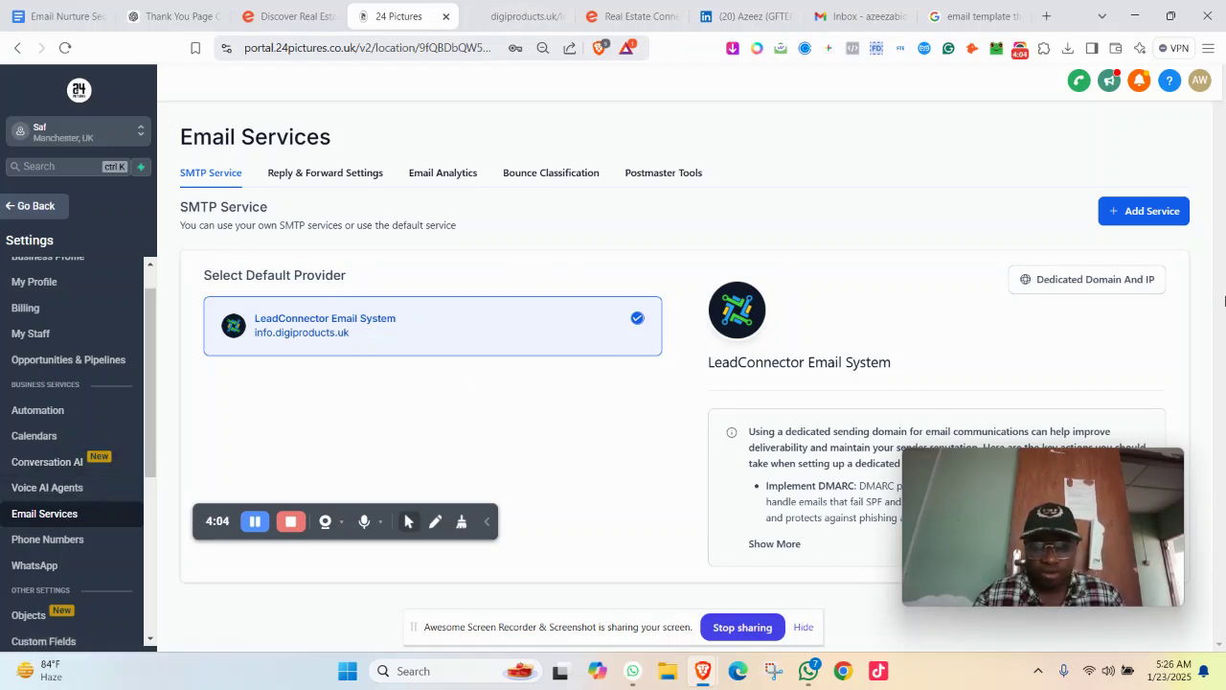
left_click(1094, 288)
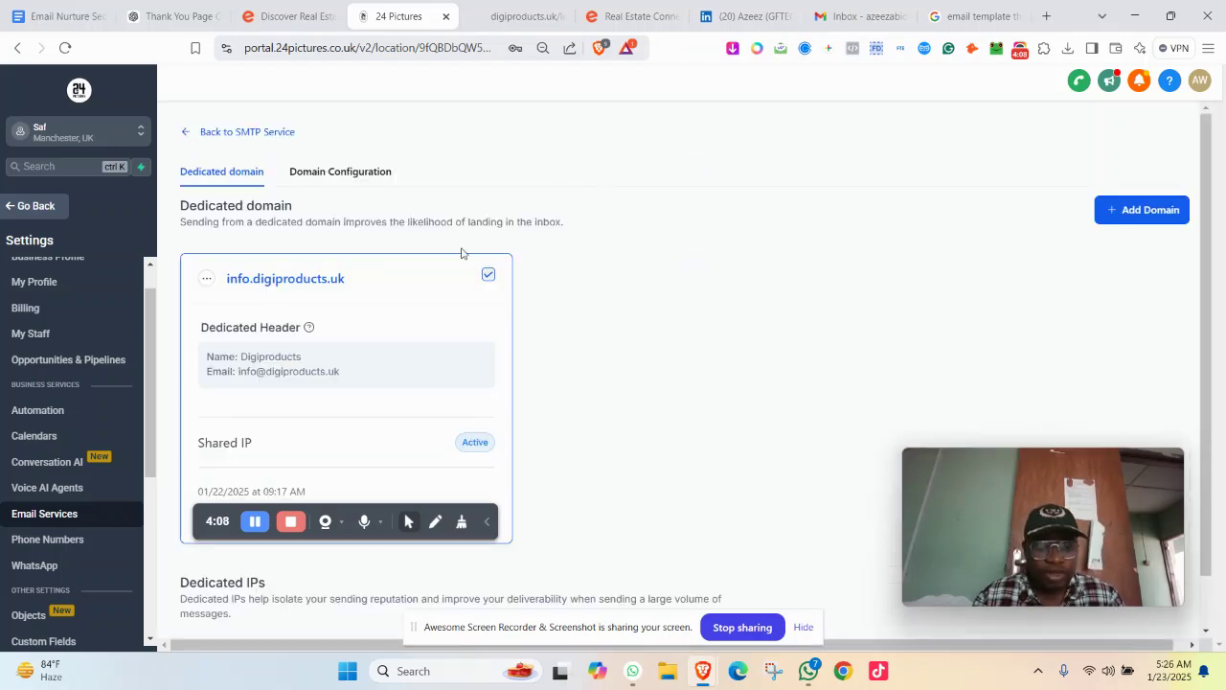
scroll(344, 292, "down", 1)
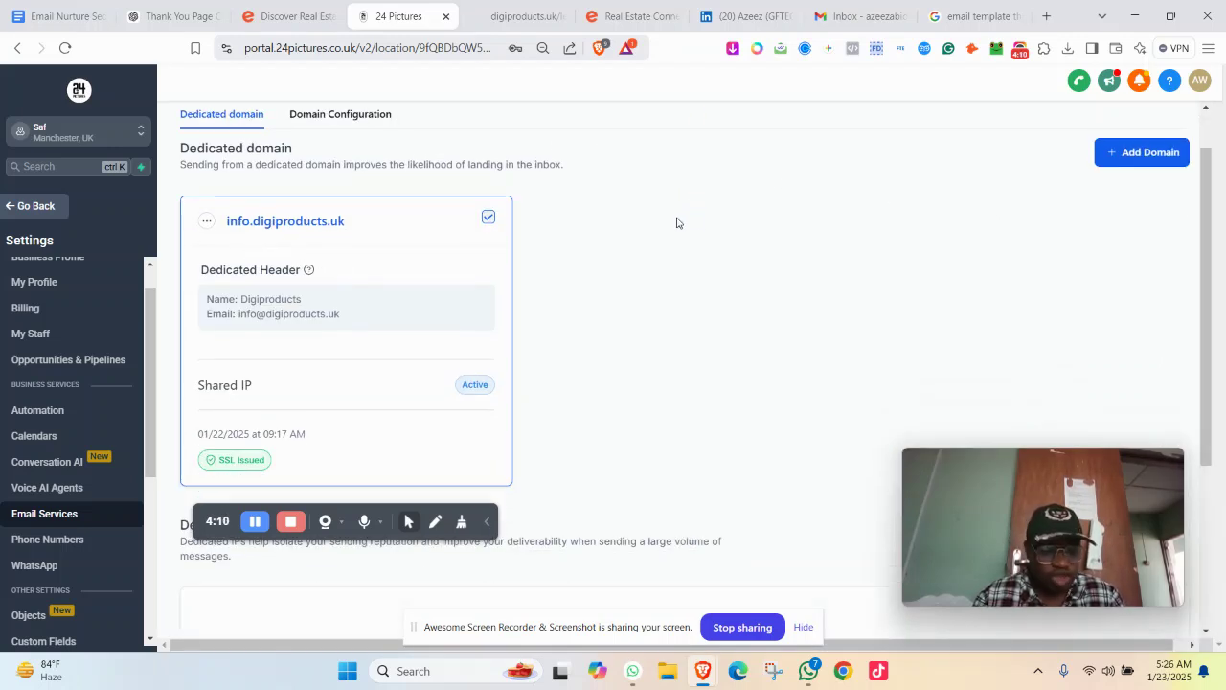
scroll(814, 222, "down", 2)
scroll(862, 206, "up", 3)
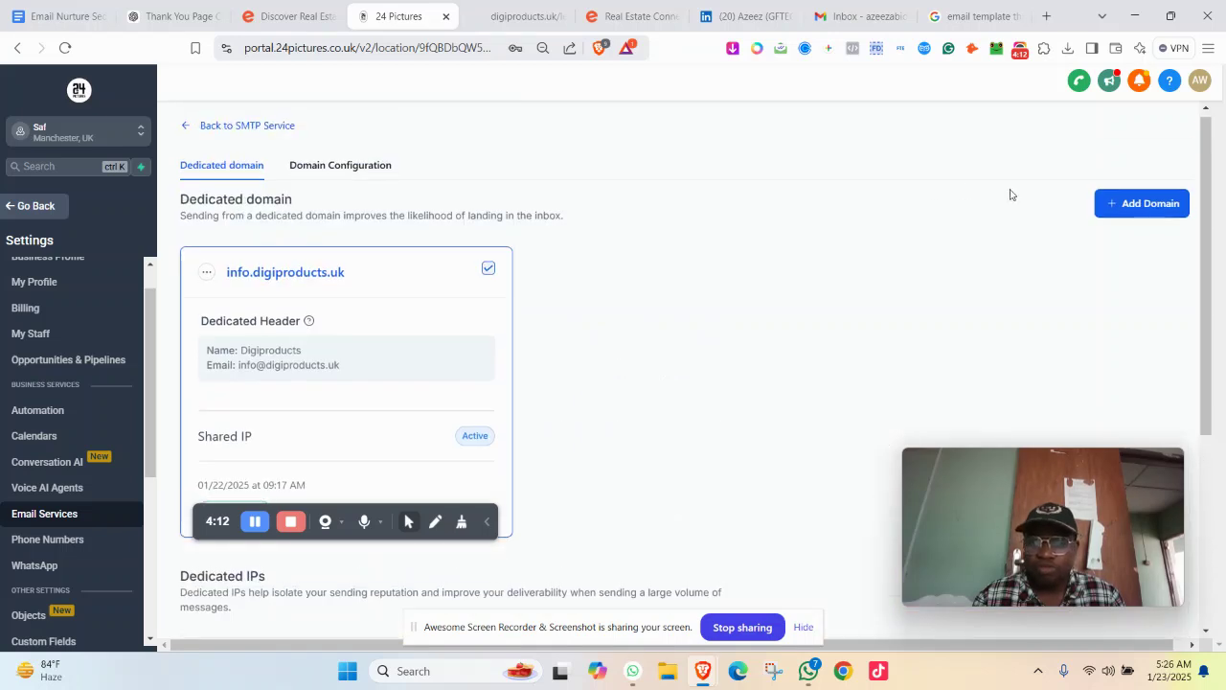
Try to add and verify info.digiproducts.uk as a new dedicated sending domain, and return to the dedicated domains.
left_click(1109, 209)
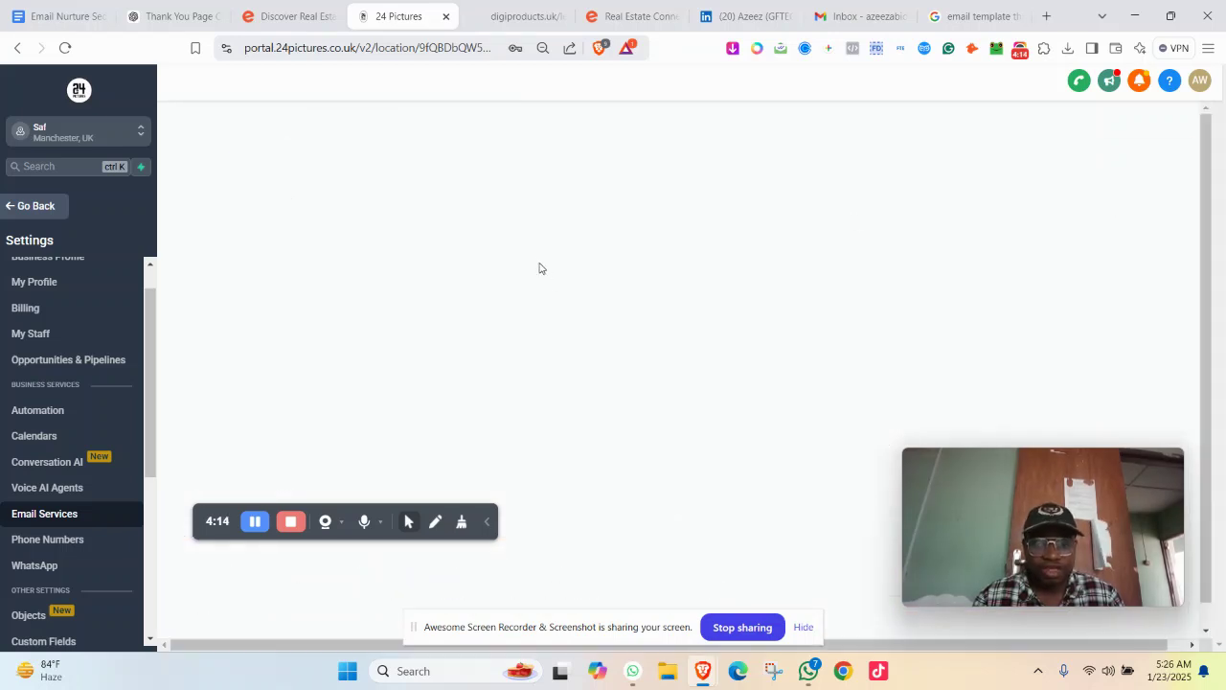
left_click(523, 279)
type("ind")
key("BackSpace")
type("fo")
key("BackSpace")
type(".")
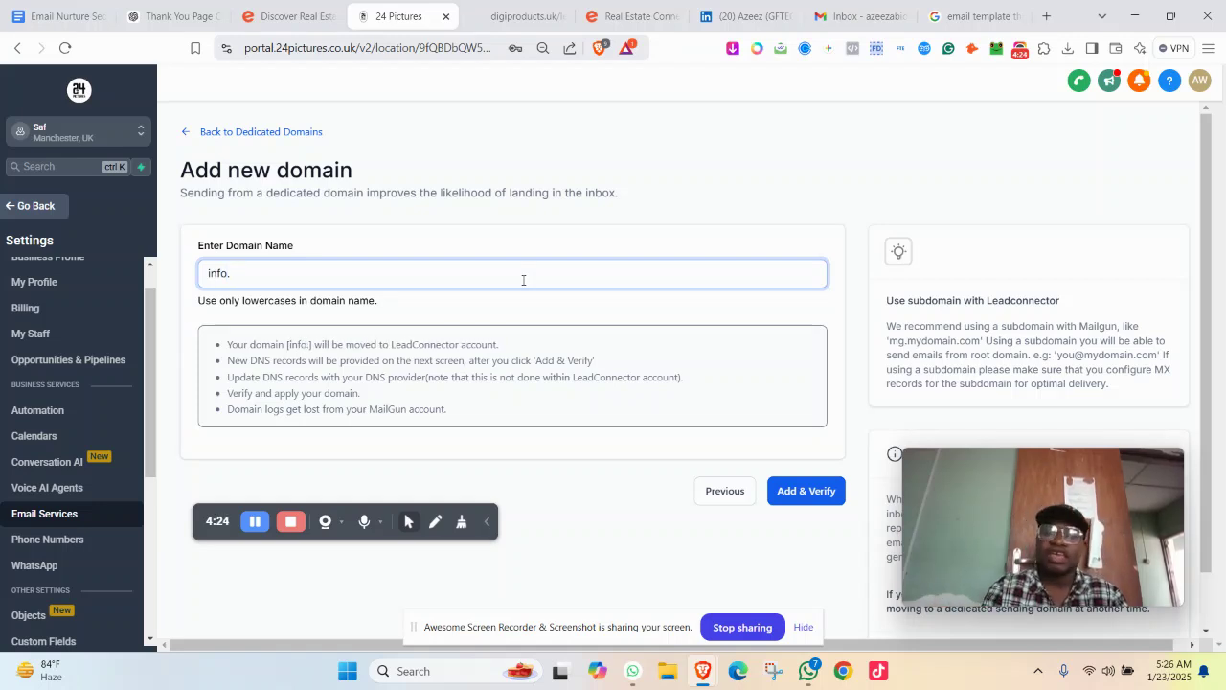
type("digiproducts.uk")
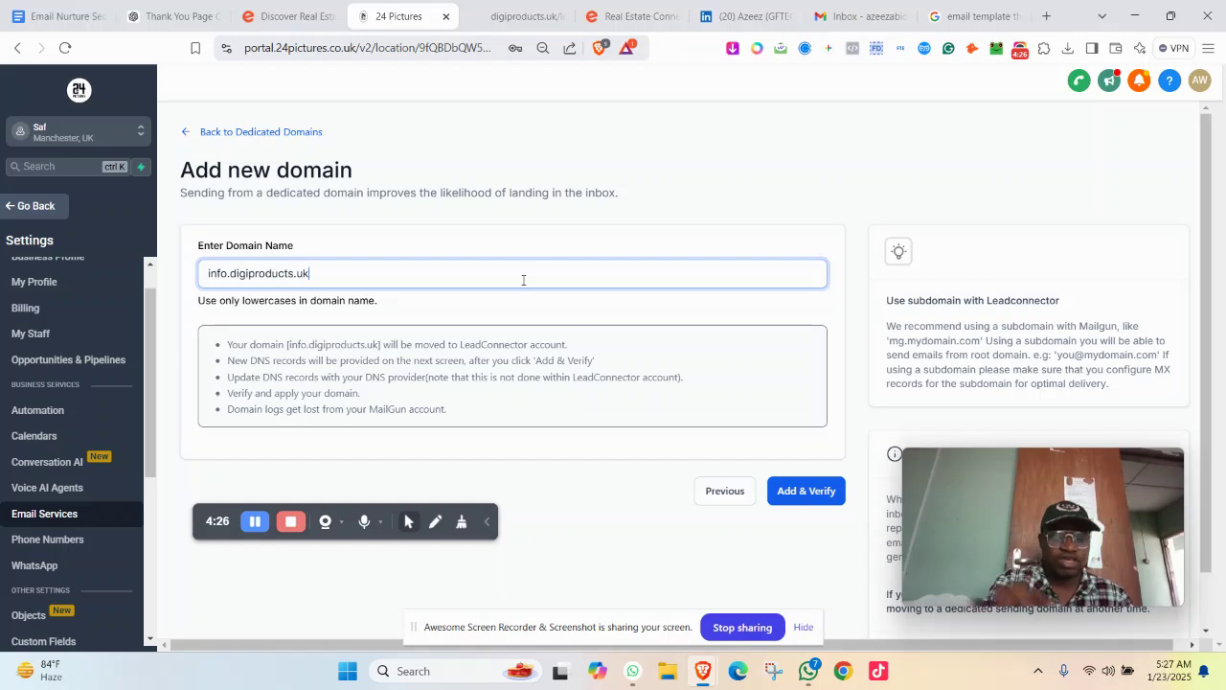
left_click(812, 489)
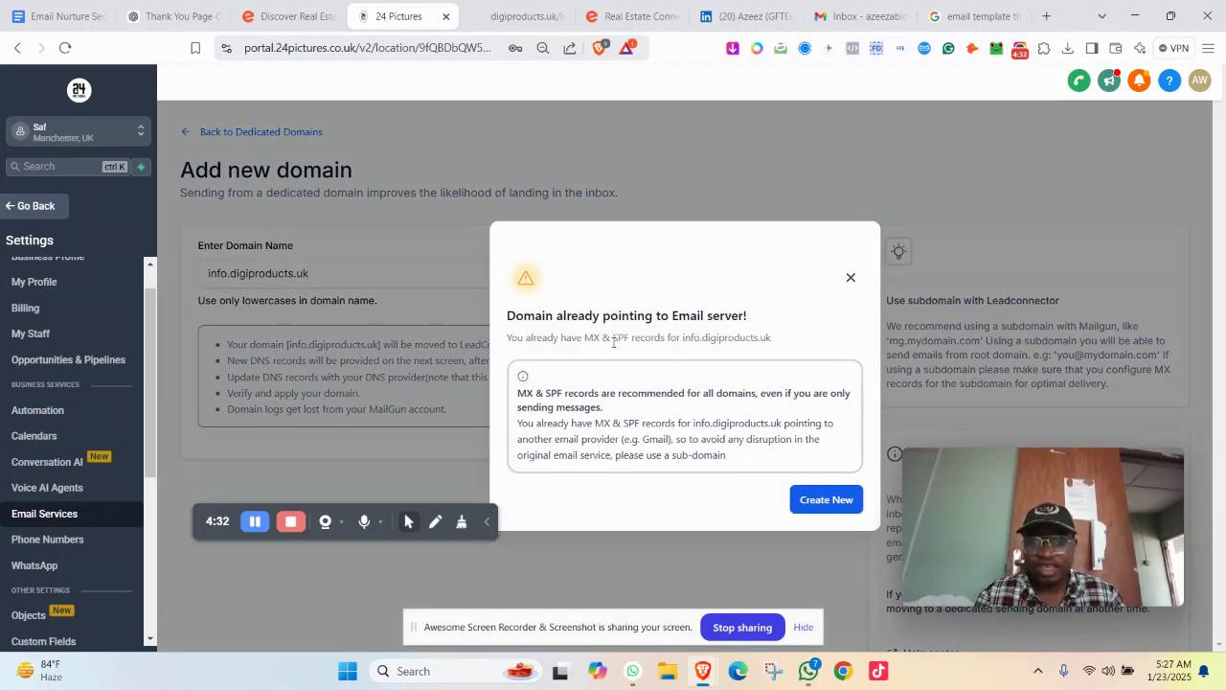
left_click(849, 280)
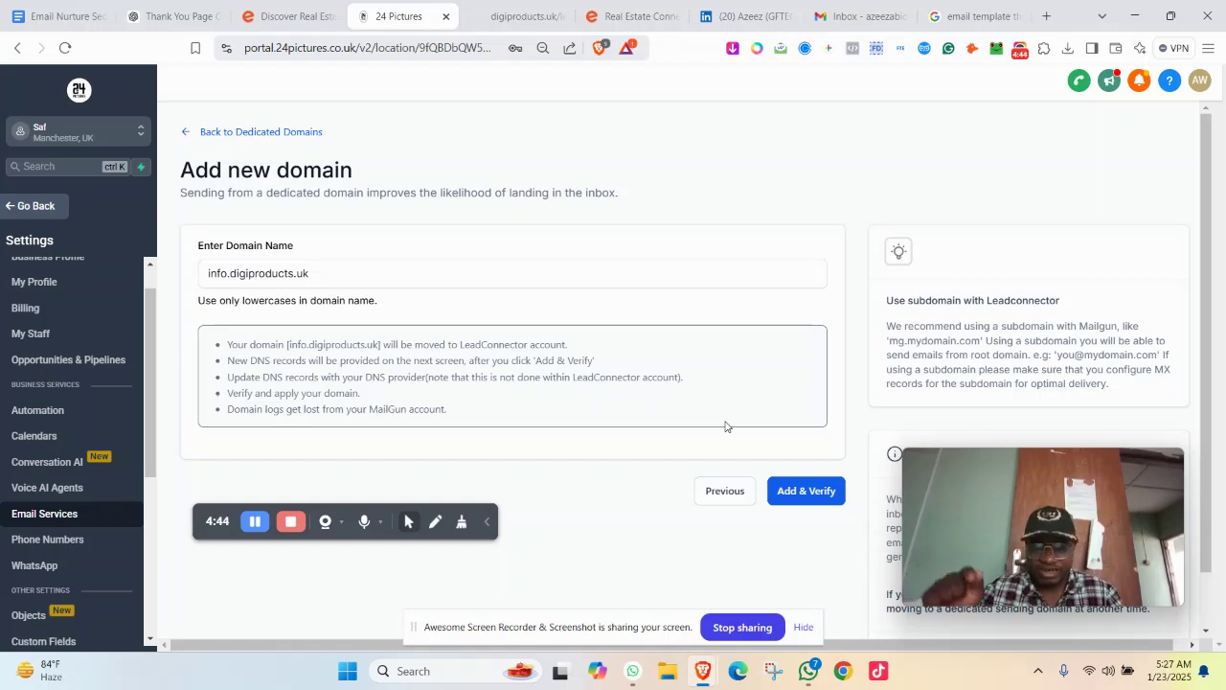
left_click(219, 132)
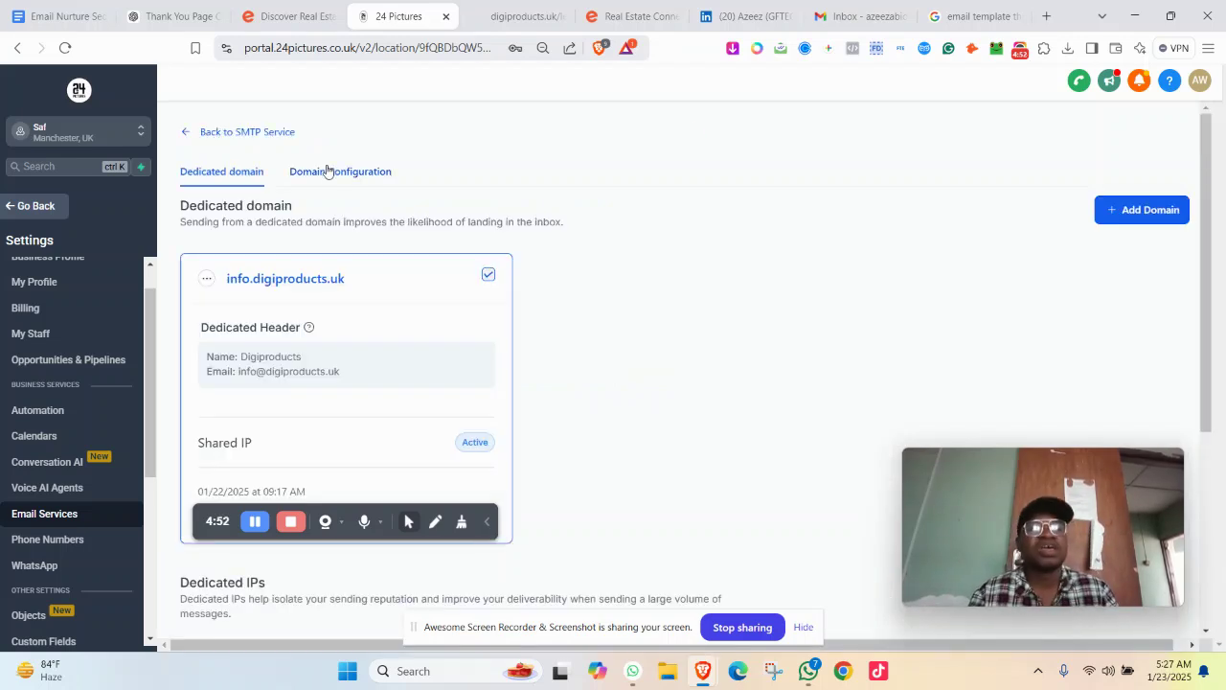
Inspect the From Name and From Email in the dedicated header of info.digiproducts.uk, and leave without saving.
left_click(207, 278)
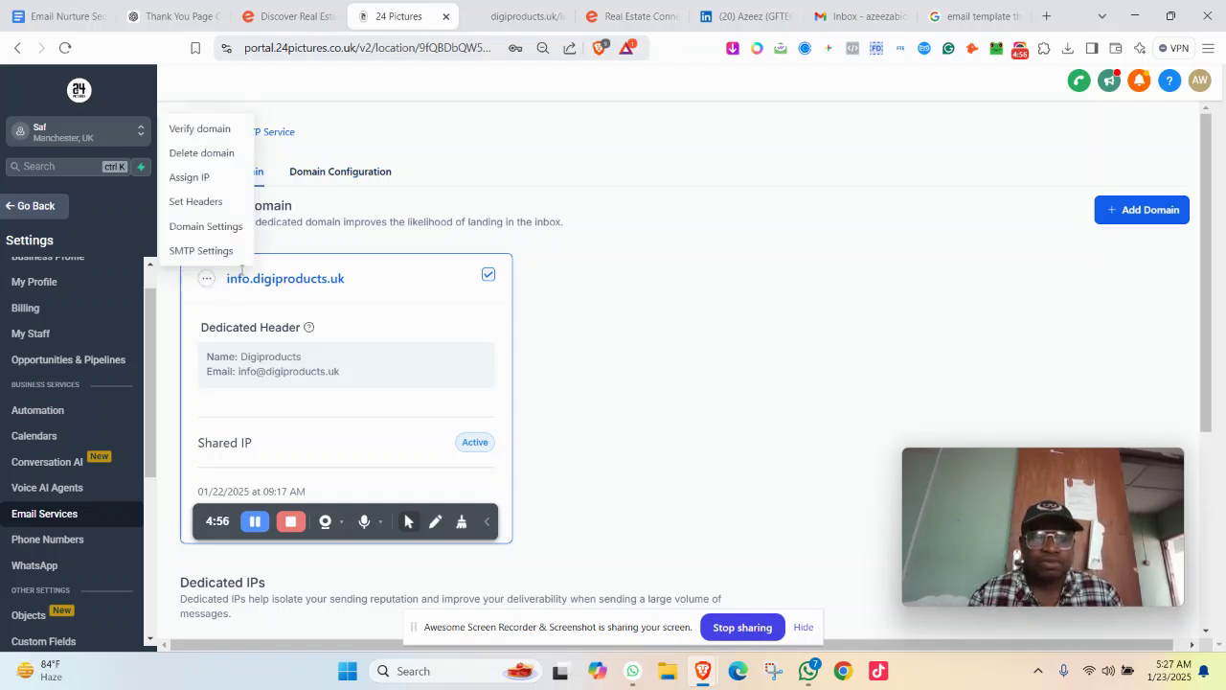
left_click(287, 330)
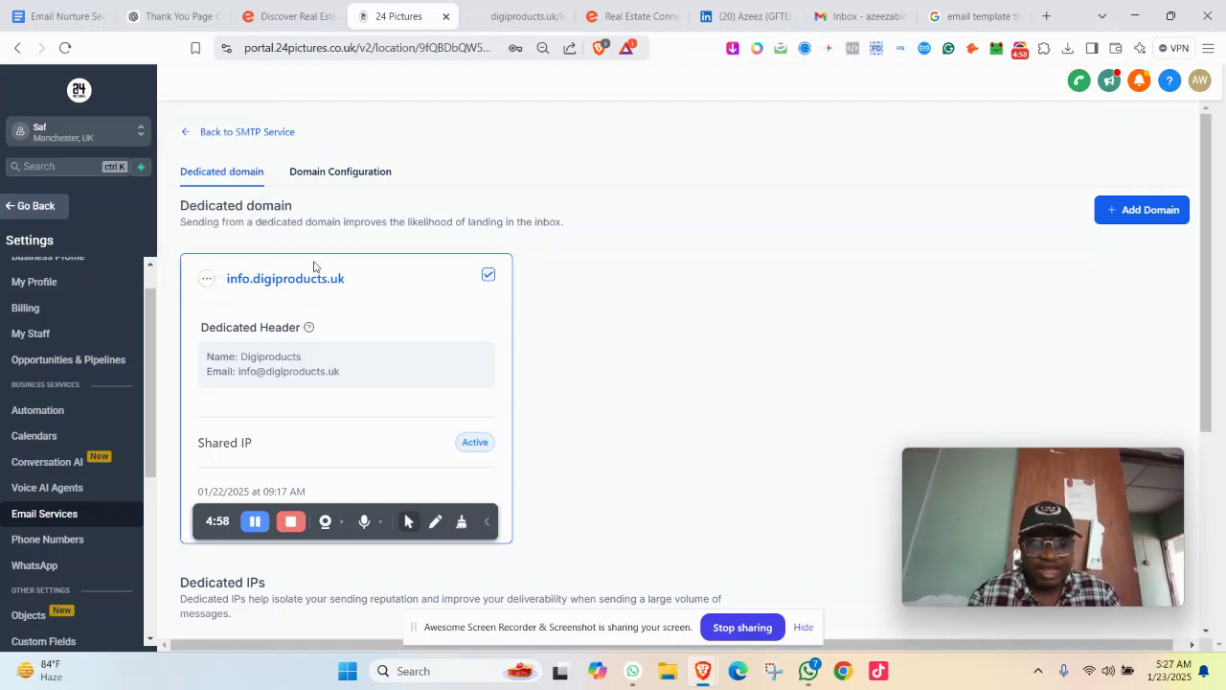
left_click(205, 279)
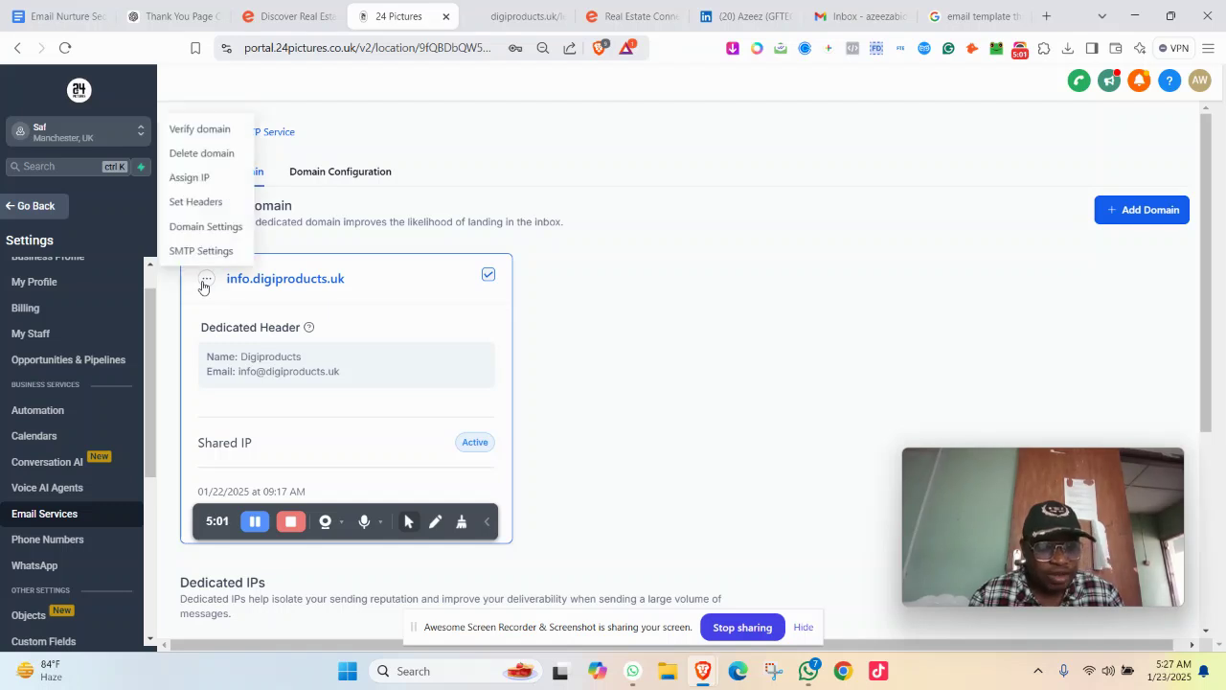
left_click(191, 215)
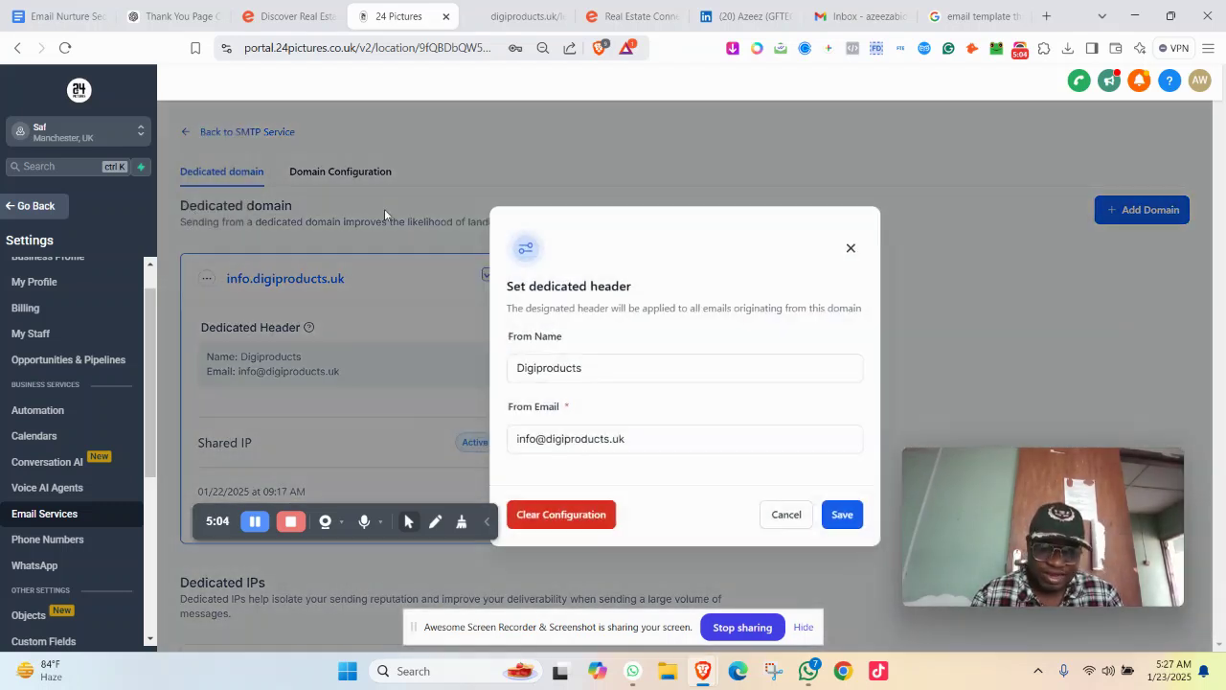
left_click(648, 375)
left_click_drag(601, 375, 508, 361)
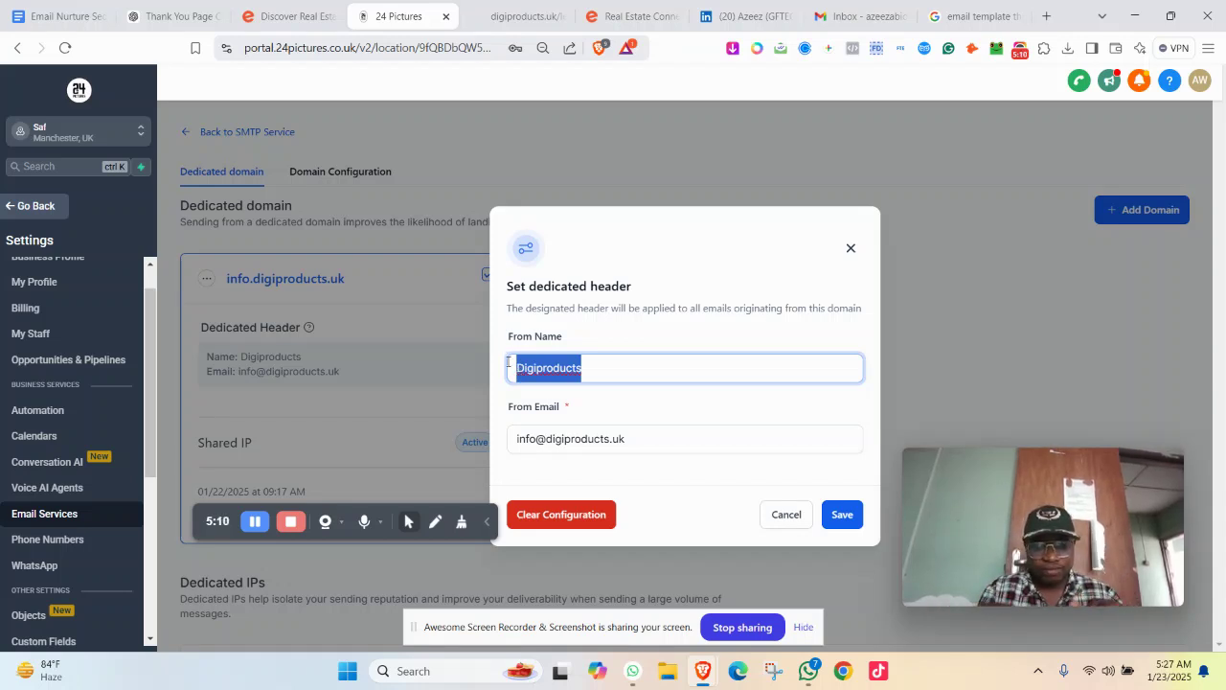
left_click(572, 443)
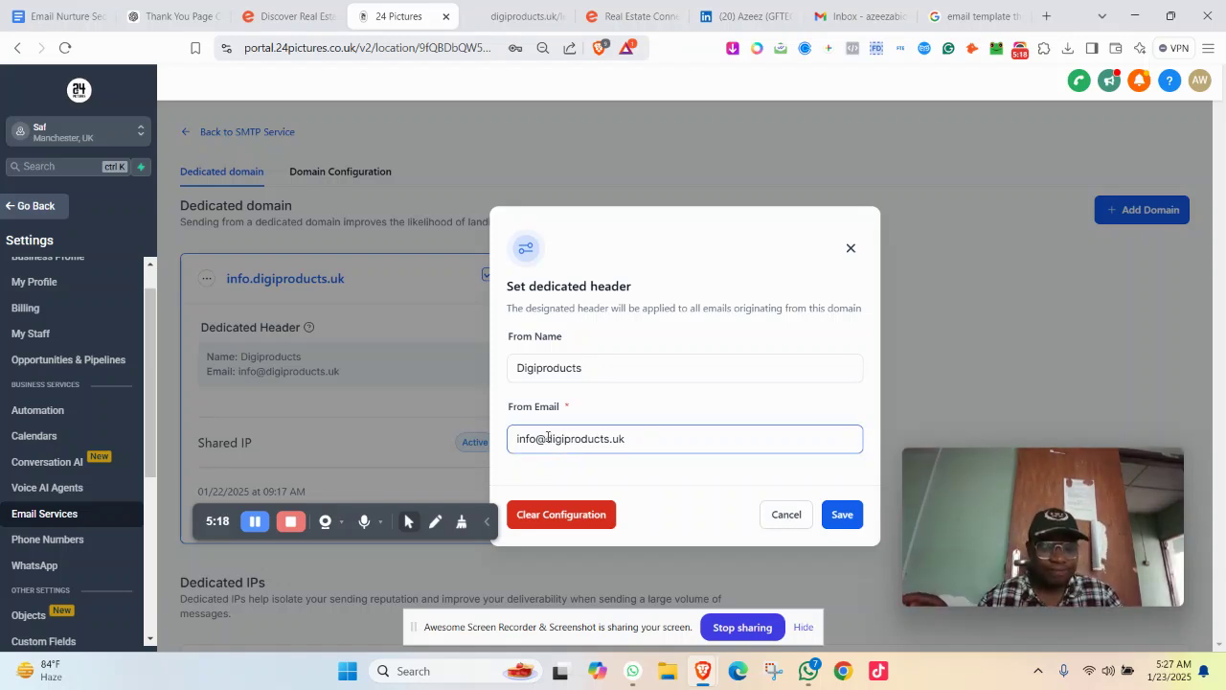
left_click(249, 422)
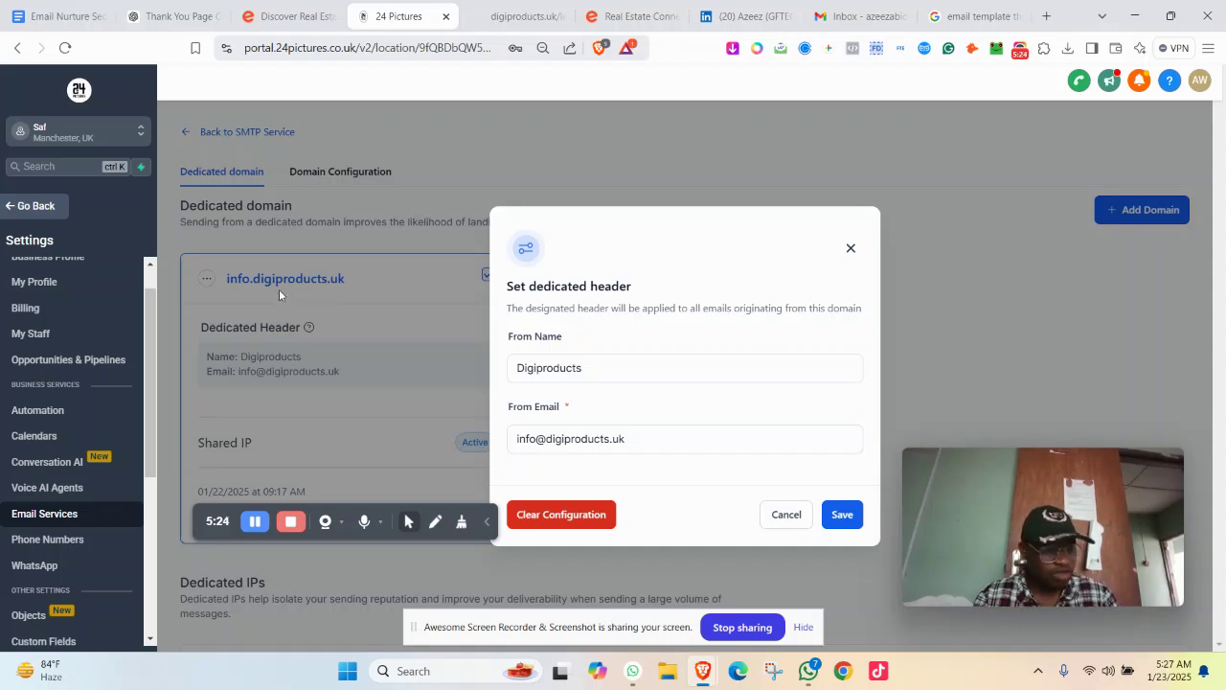
left_click(573, 439)
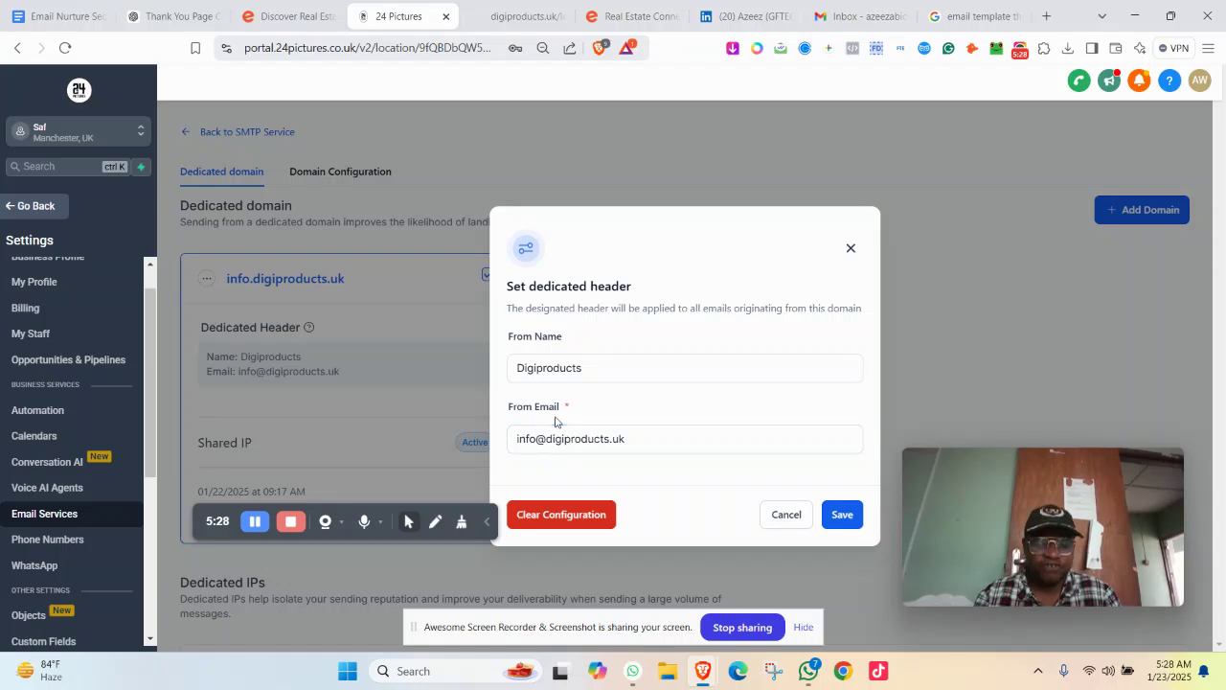
left_click(666, 464)
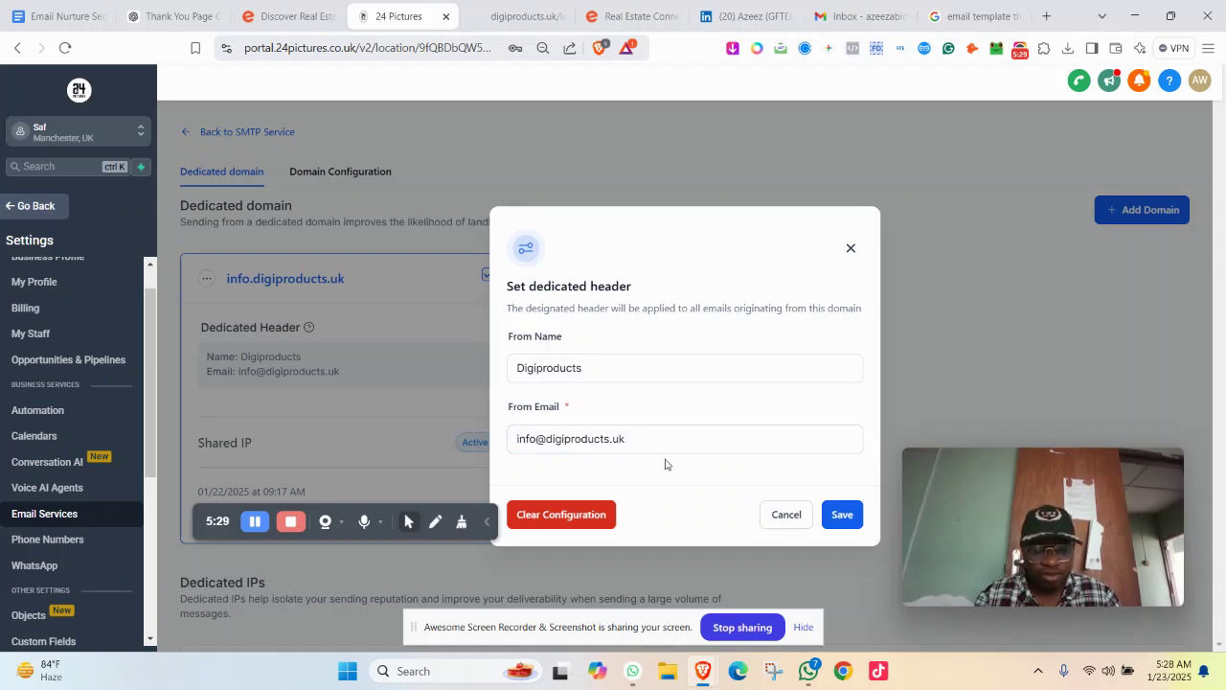
left_click(771, 516)
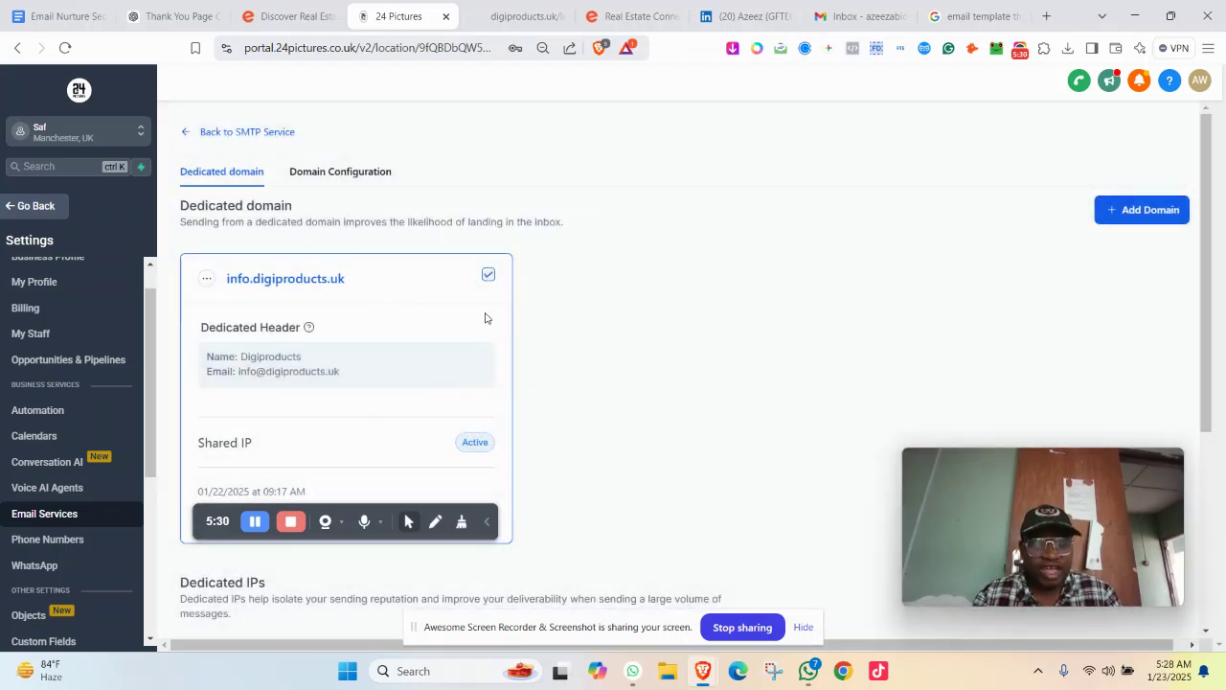
Open the email domain configuration and choose info.digiproducts.uk as the Workflow Domain.
left_click(346, 176)
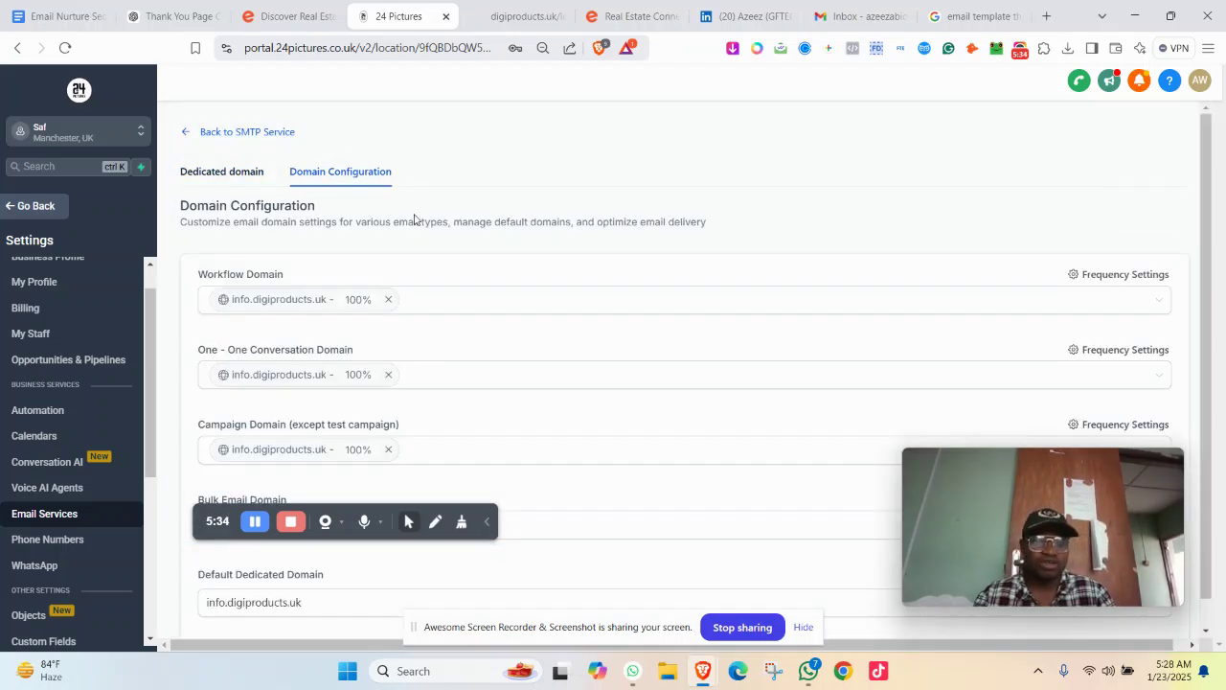
left_click(466, 310)
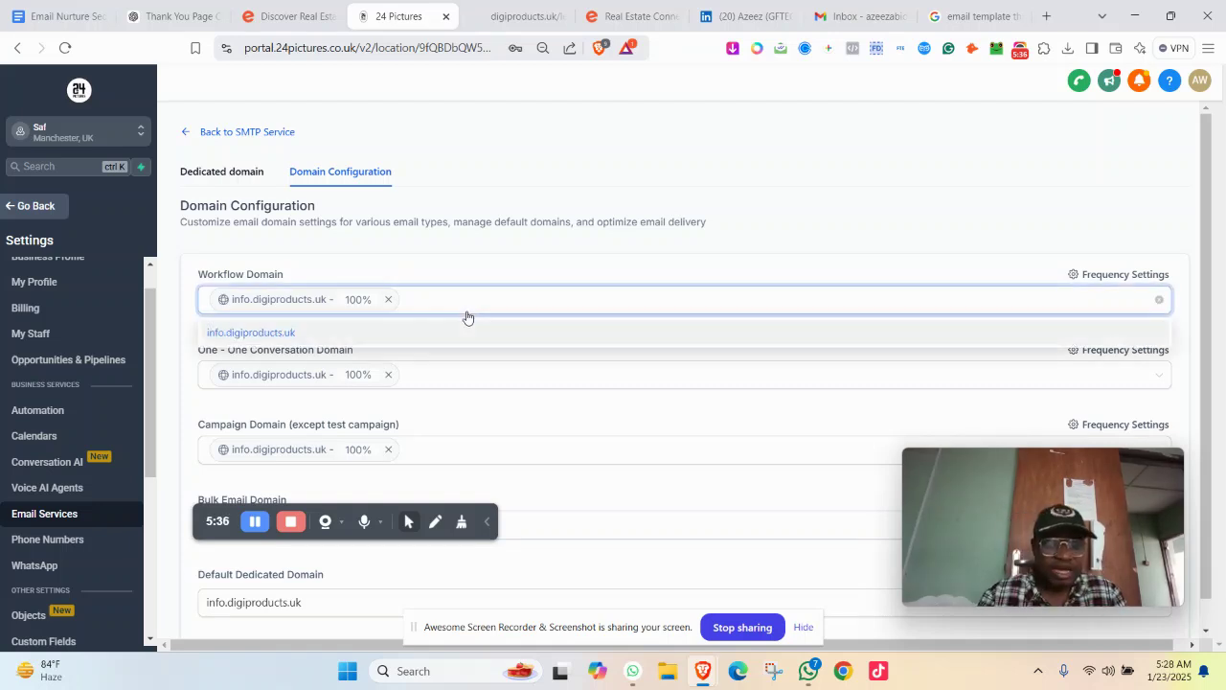
left_click(444, 340)
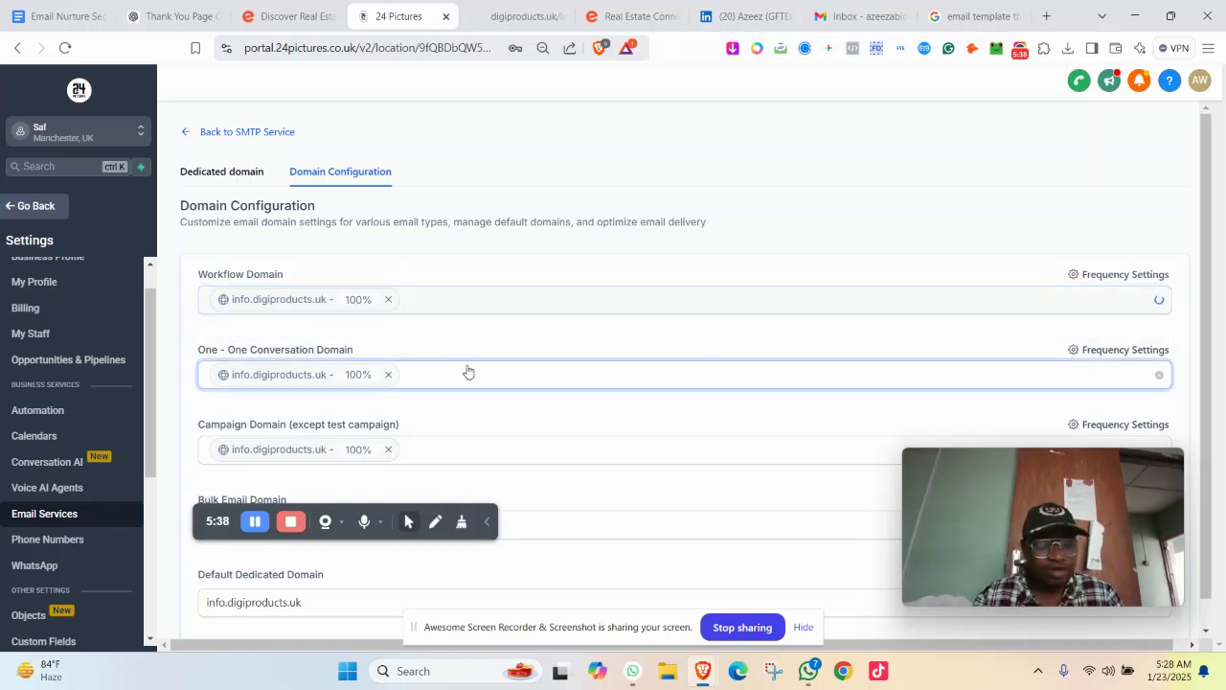
scroll(427, 301, "down", 1)
left_click(440, 285)
left_click(409, 306)
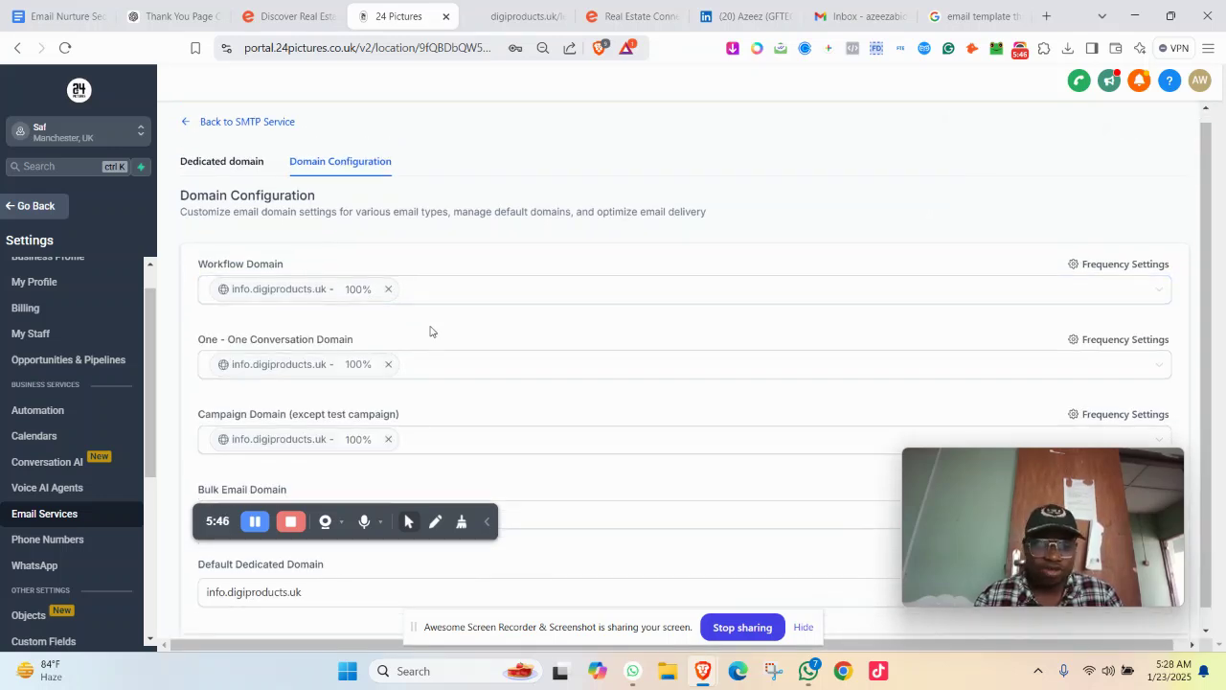
Review the domain assignments for workflows, conversations, campaigns, bulk email and the default, and return to the SMTP service overview.
scroll(427, 331, "down", 1)
left_click(407, 278)
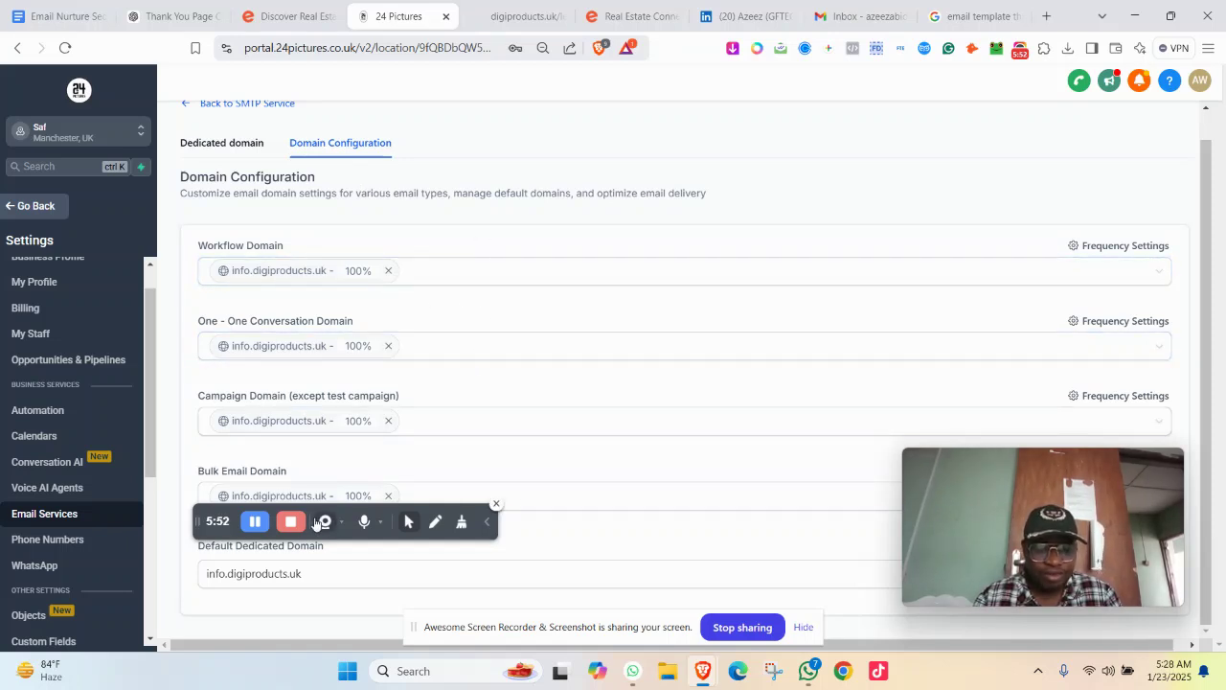
left_click_drag(202, 563, 199, 598)
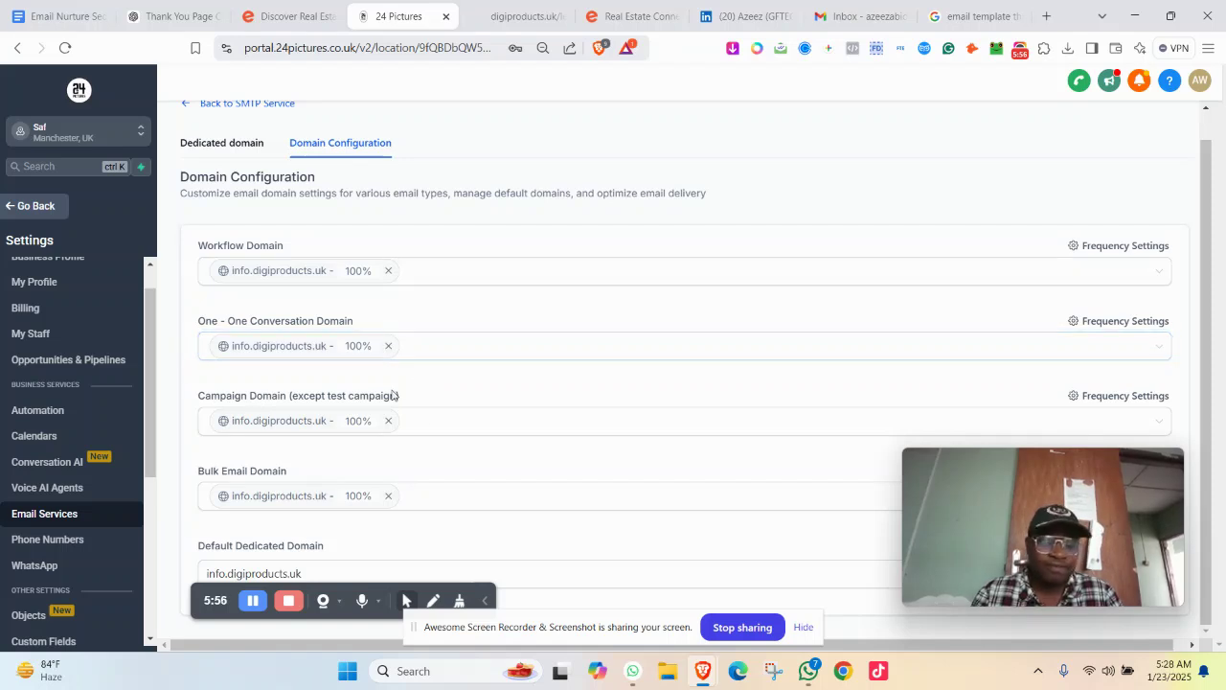
scroll(251, 211, "up", 1)
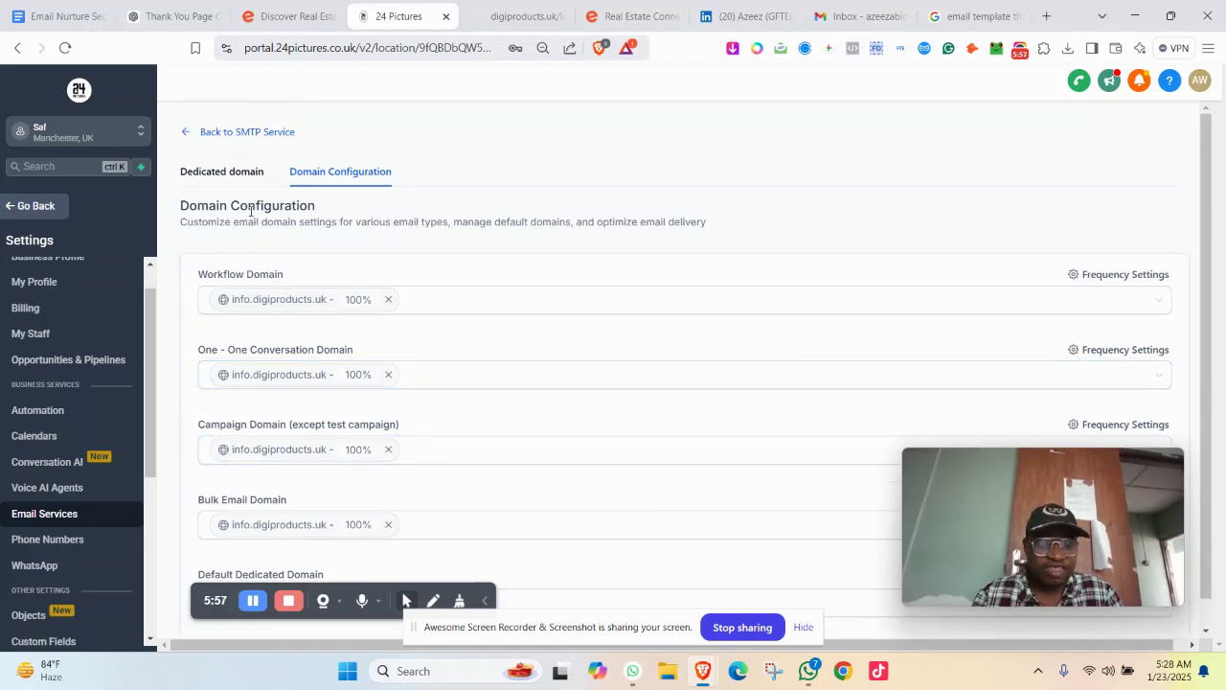
left_click(244, 134)
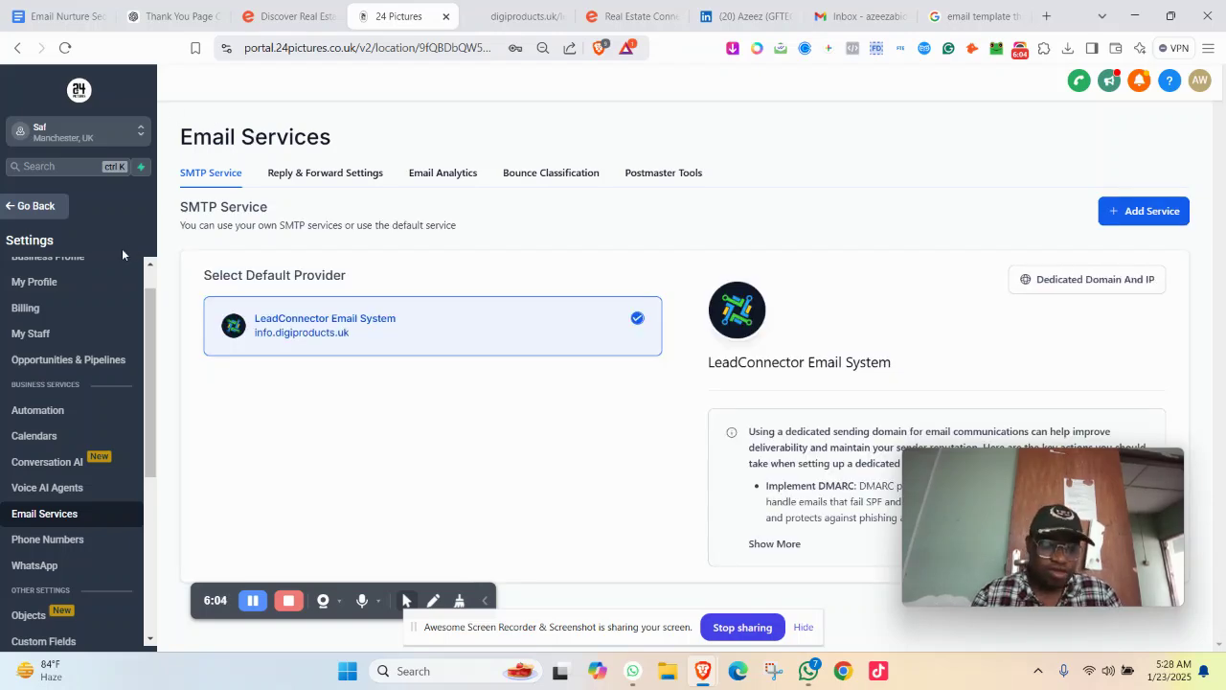
Leave the sub-account settings and return to its main dashboard.
key("ctrl+8")
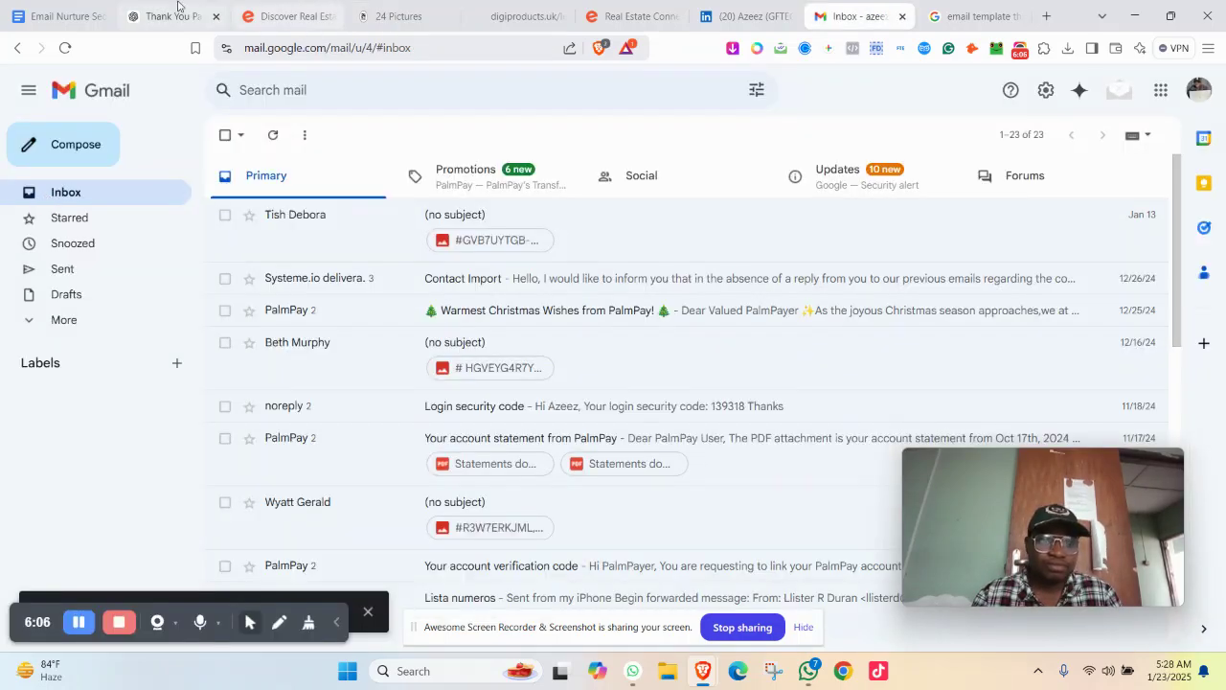
left_click(201, 7)
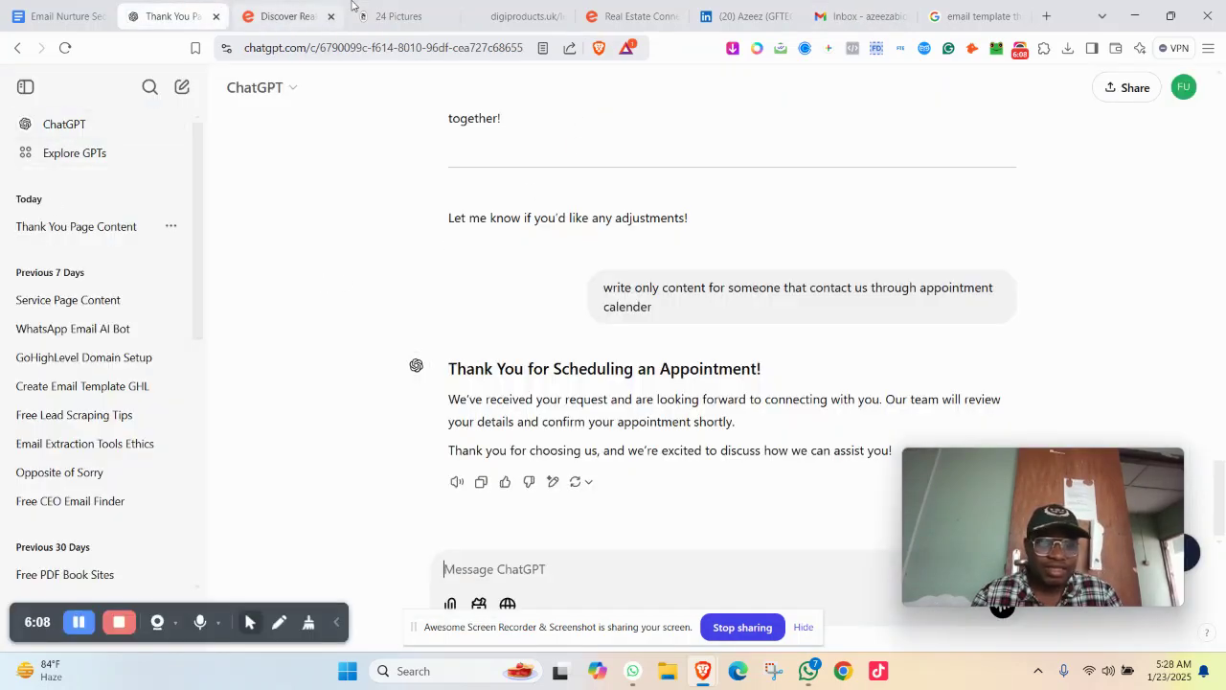
left_click(369, 11)
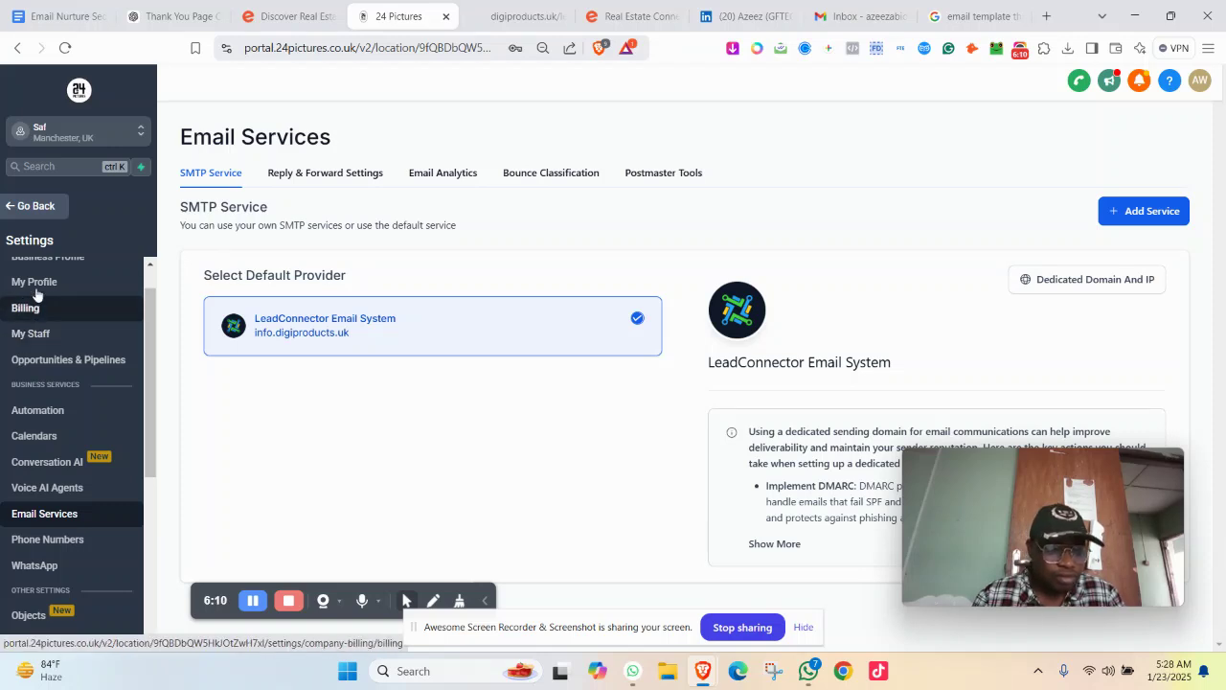
left_click(39, 206)
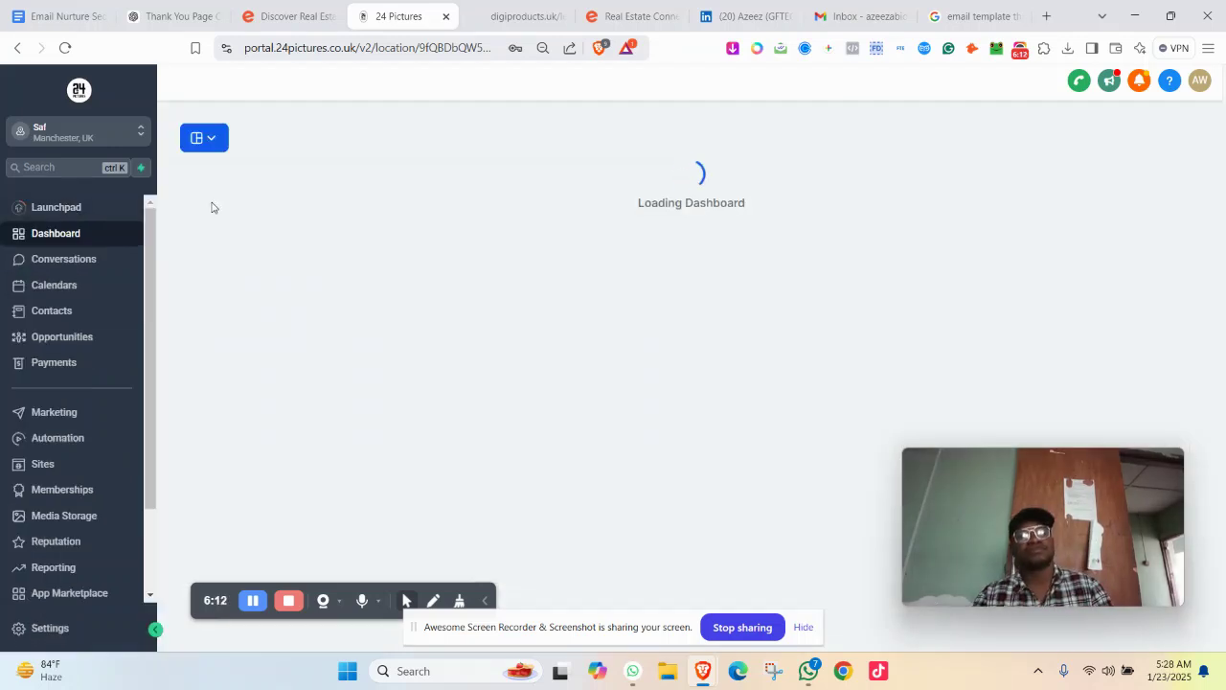